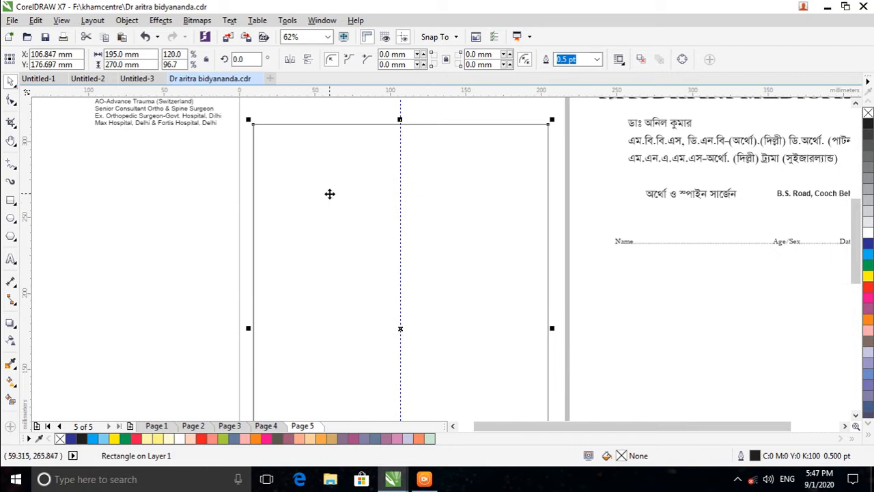
# Move the "RAJDHANI MEDICAL" title from beside the page into the upper part of the page frame
pyautogui.scroll(-1, 328, 199)
pyautogui.scroll(1, 342, 174)
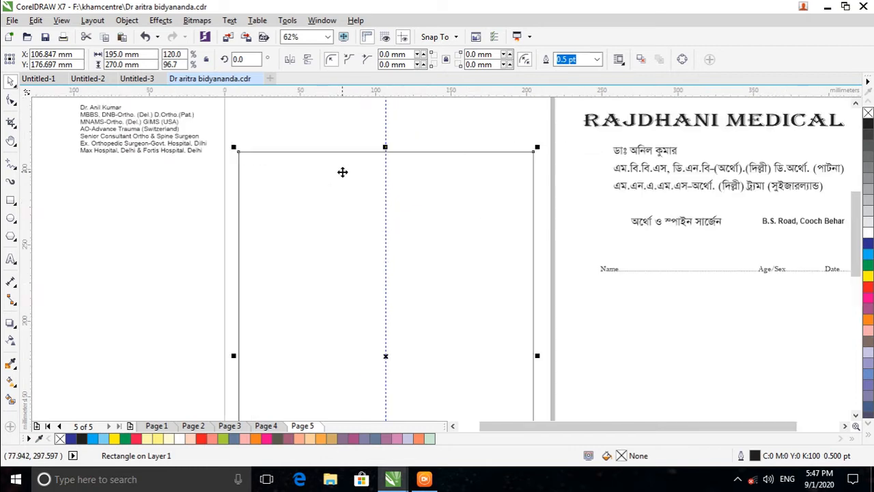
pyautogui.click(664, 121)
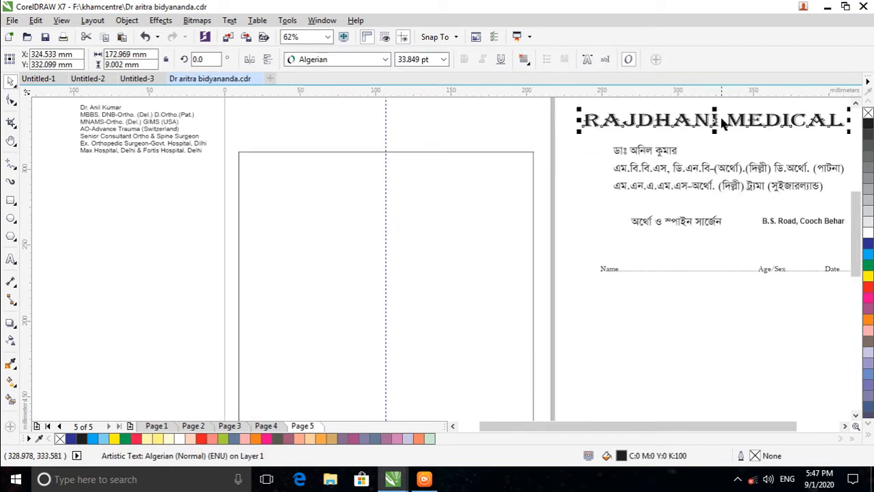
pyautogui.moveTo(728, 123); pyautogui.dragTo(383, 210)
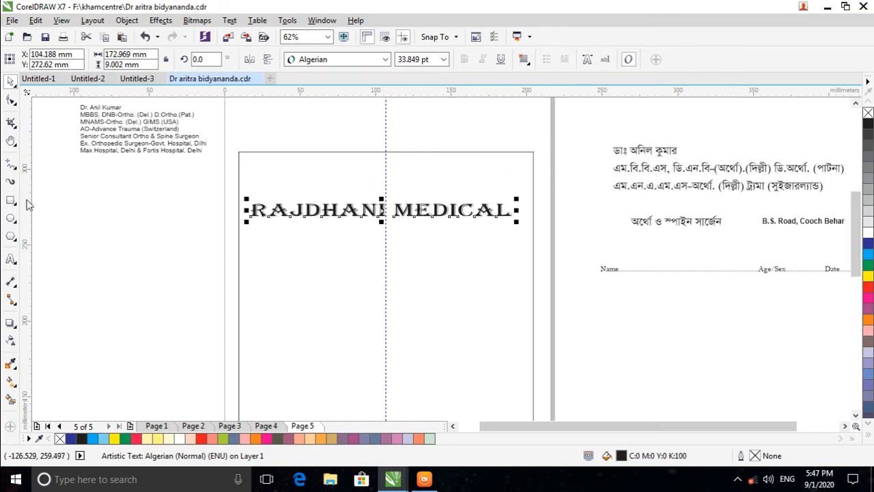
# Draw a full-width rectangle about 195 by 16 mm along the frame's top edge, filled black without an outline
pyautogui.click(10, 200)
pyautogui.moveTo(239, 152); pyautogui.dragTo(534, 176)
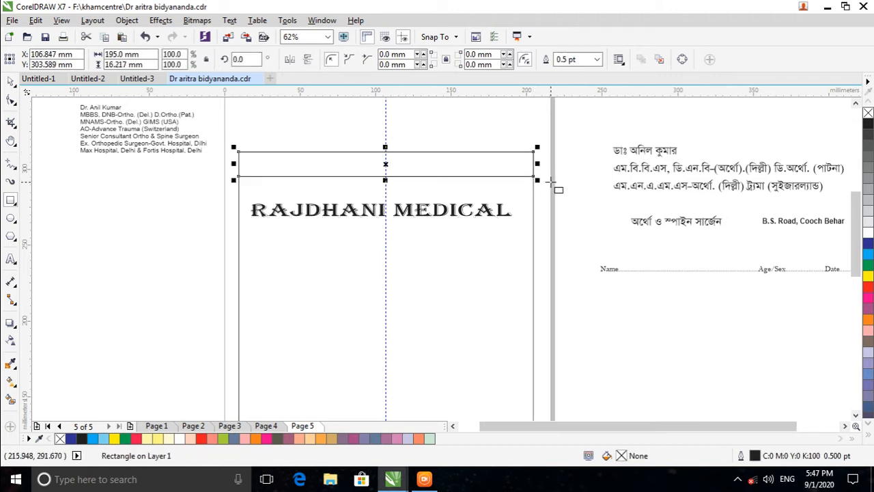
pyautogui.click(868, 125)
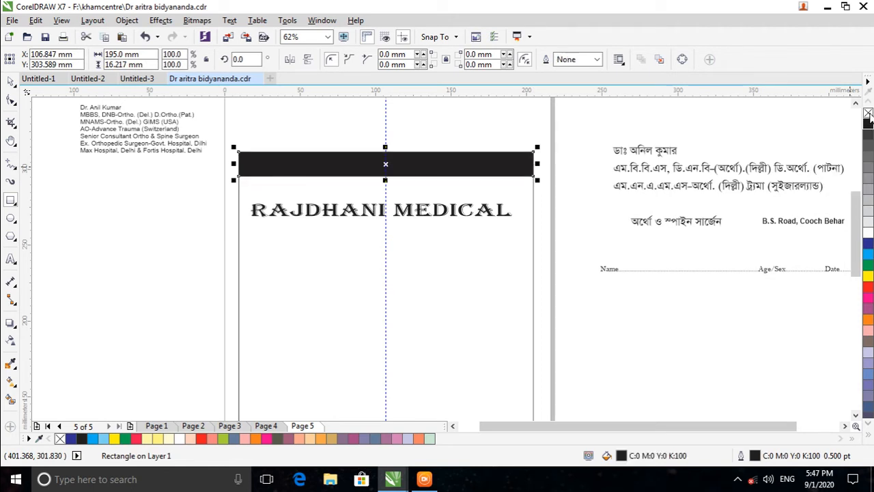
pyautogui.rightClick(868, 113)
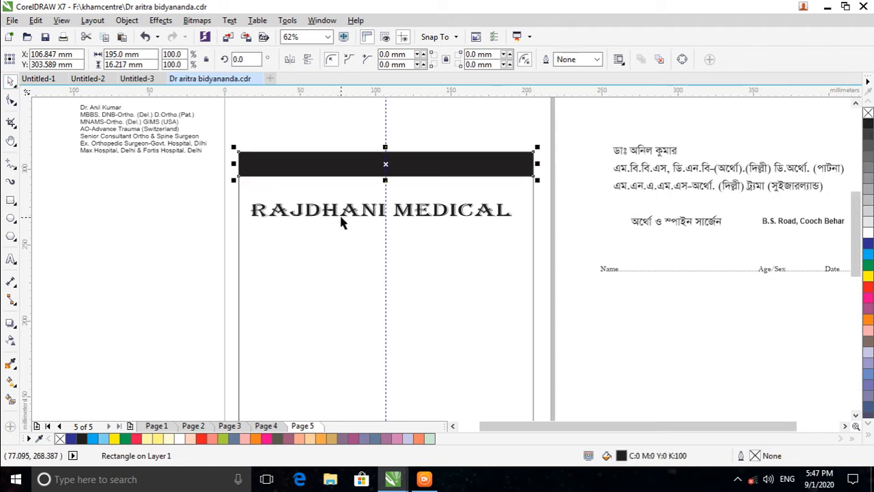
# Centre the "RAJDHANI MEDICAL" title on the black bar and colour it white without an outline
pyautogui.moveTo(352, 213); pyautogui.dragTo(387, 168)
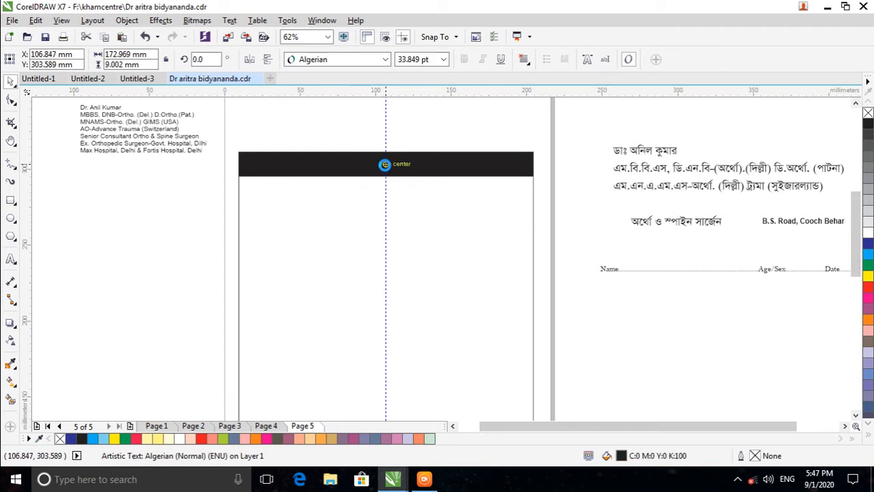
pyautogui.click(868, 233)
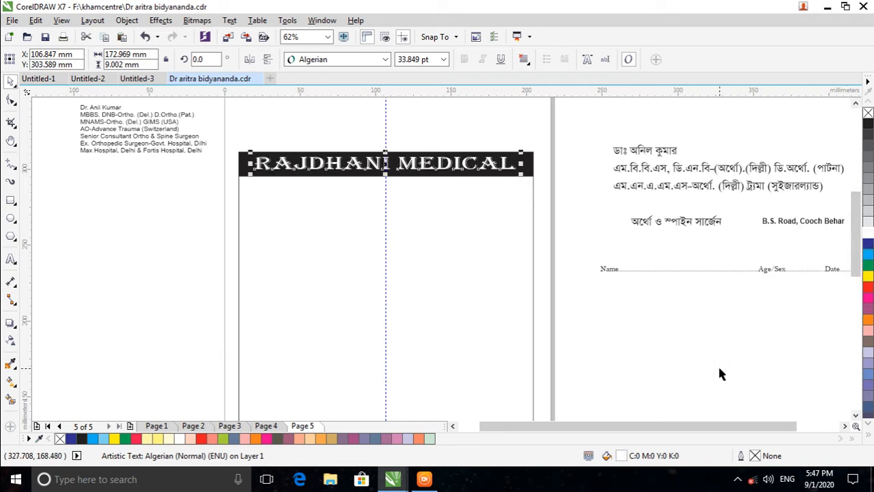
pyautogui.rightClick(869, 233)
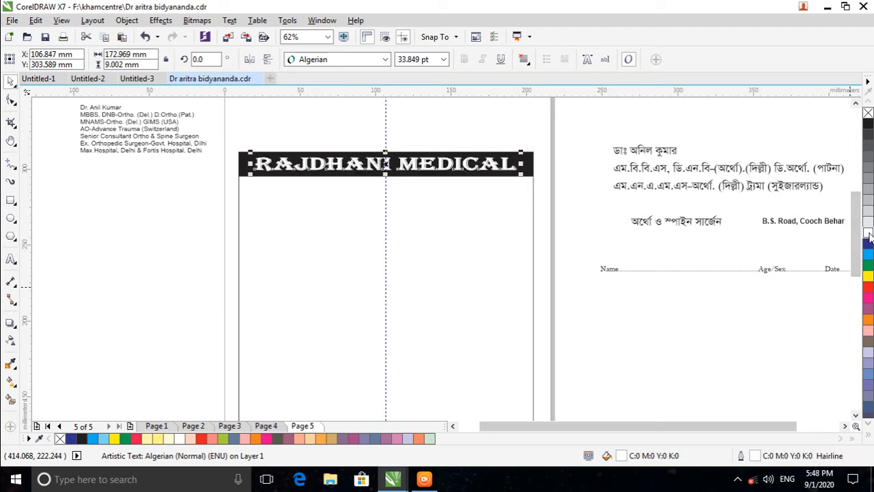
pyautogui.rightClick(868, 113)
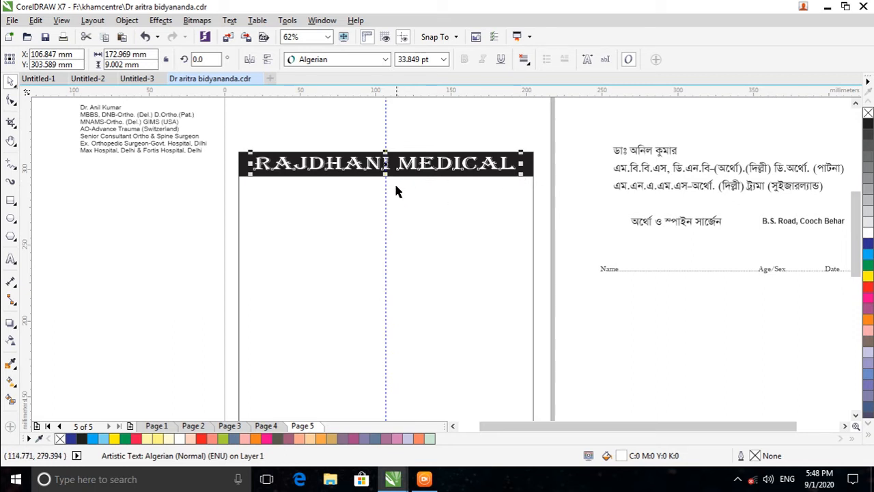
pyautogui.click(596, 119)
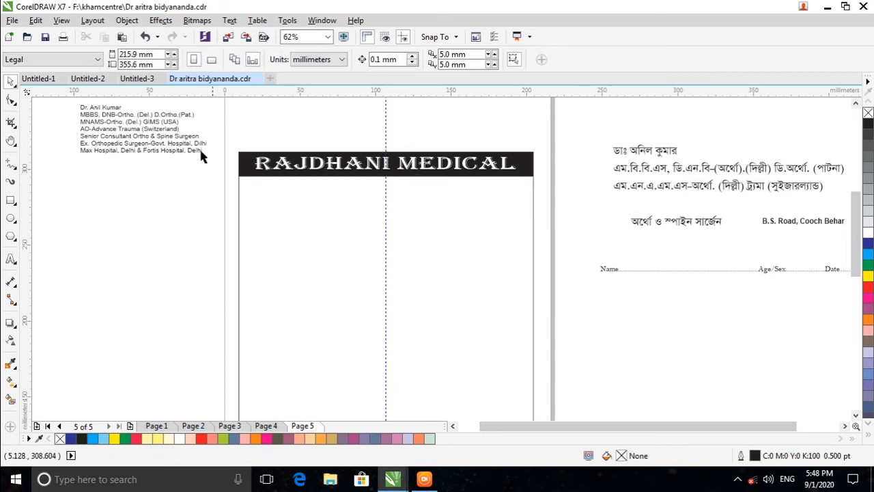
# Reduce the black bar's height to about 14.7 mm from its lower edge and recentre the title on it
pyautogui.scroll(2, 353, 177)
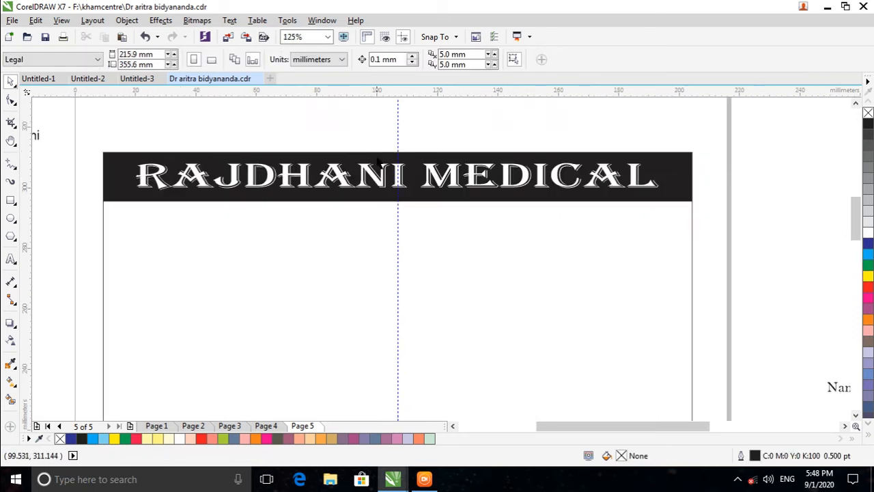
pyautogui.click(358, 171)
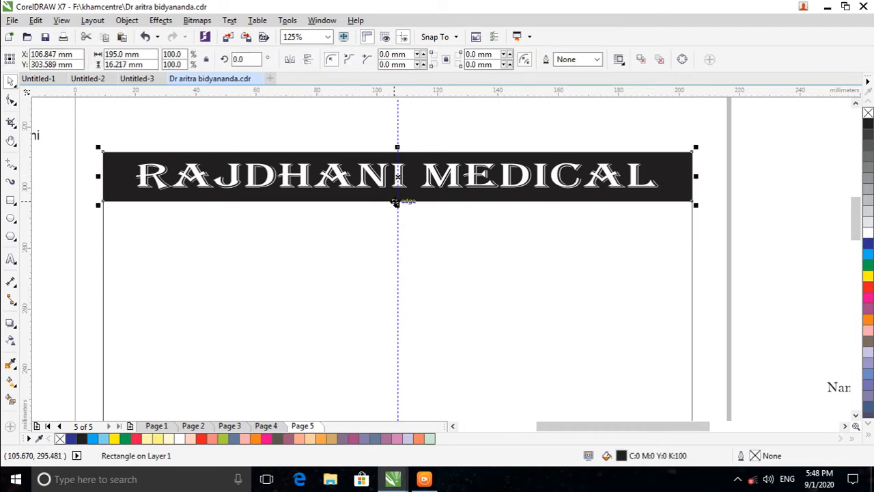
pyautogui.click(441, 182)
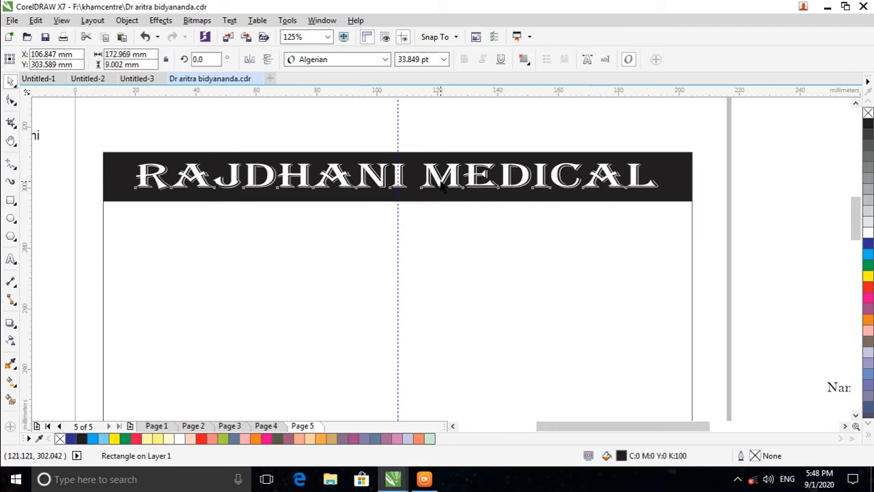
pyautogui.click(375, 199)
pyautogui.moveTo(398, 200); pyautogui.dragTo(397, 197)
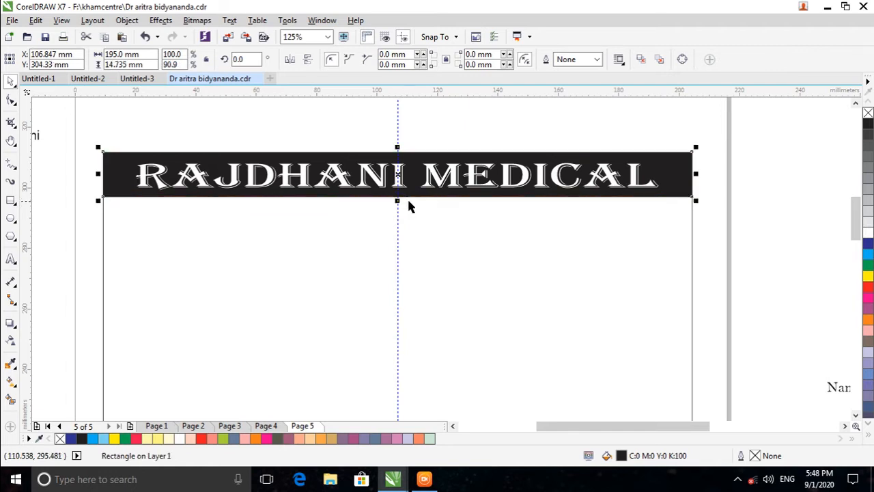
pyautogui.click(344, 184)
pyautogui.moveTo(397, 178); pyautogui.dragTo(397, 175)
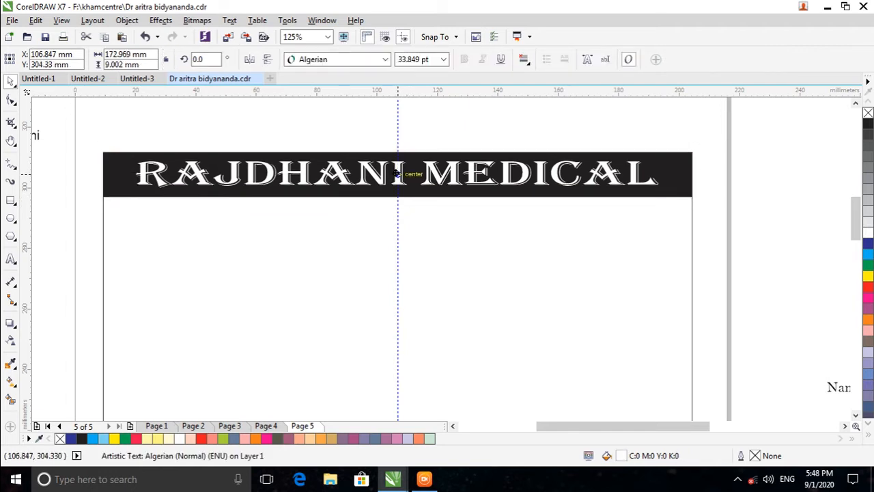
pyautogui.scroll(-2, 397, 177)
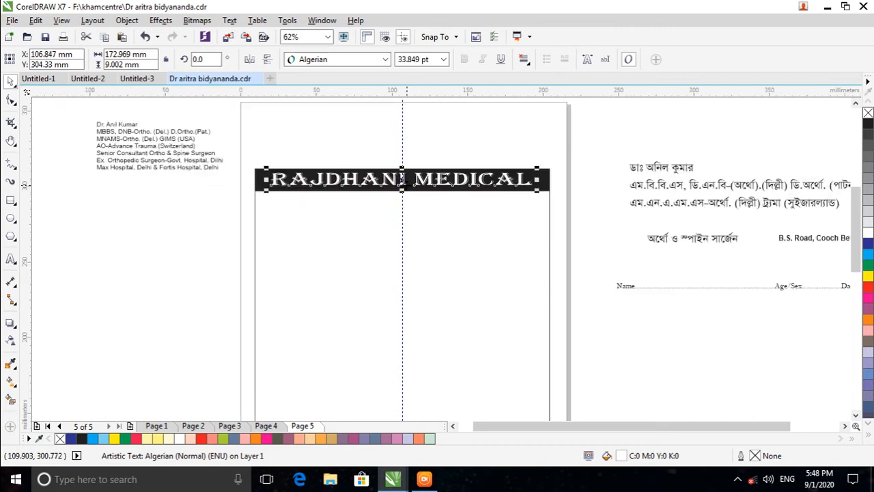
# Move the English doctor's details block into the frame, below the black bar on the left half
pyautogui.click(160, 156)
pyautogui.moveTo(160, 156); pyautogui.dragTo(321, 227)
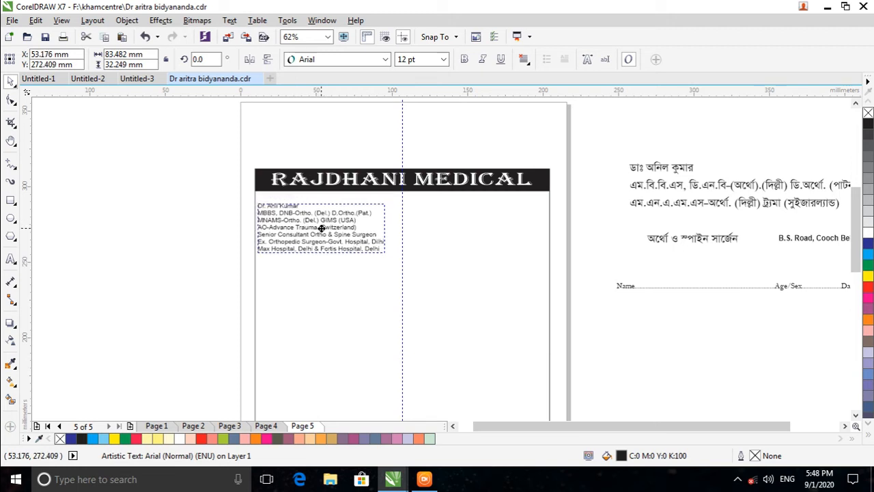
pyautogui.scroll(2, 407, 214)
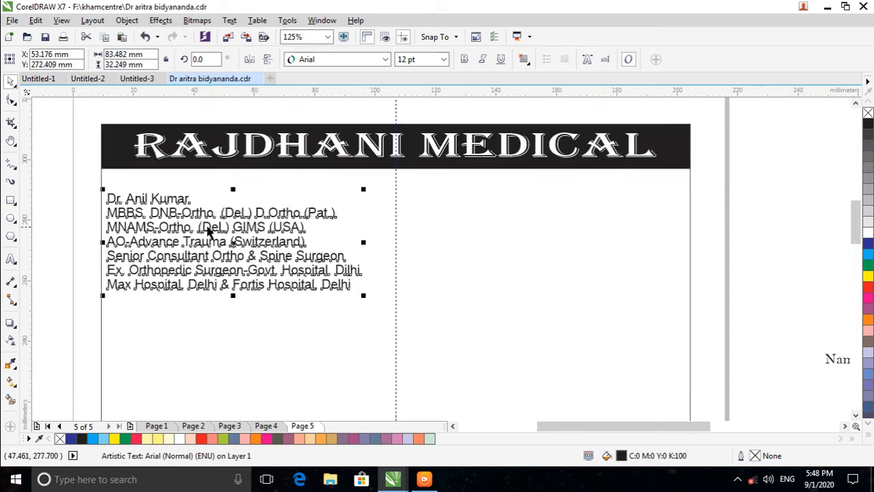
pyautogui.click(47, 158)
# Make the doctor's name line bold at 24 pt and shift the details block slightly right and up
pyautogui.click(12, 260)
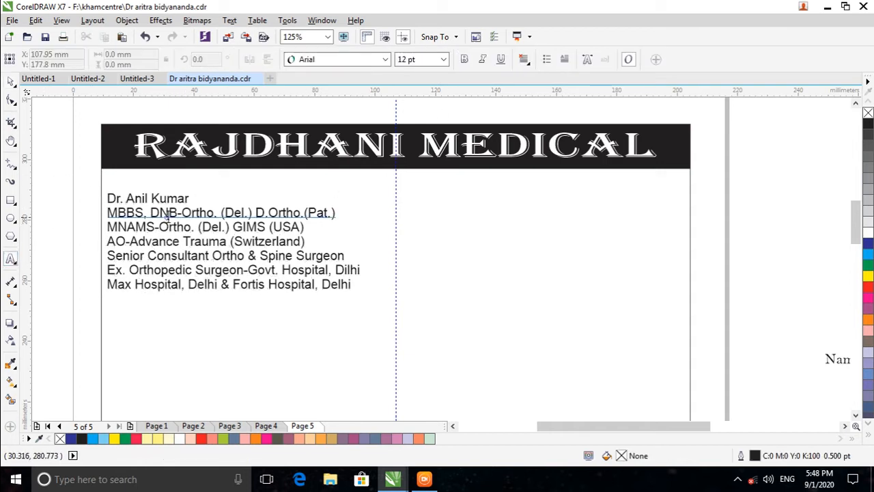
pyautogui.moveTo(188, 198); pyautogui.dragTo(103, 198)
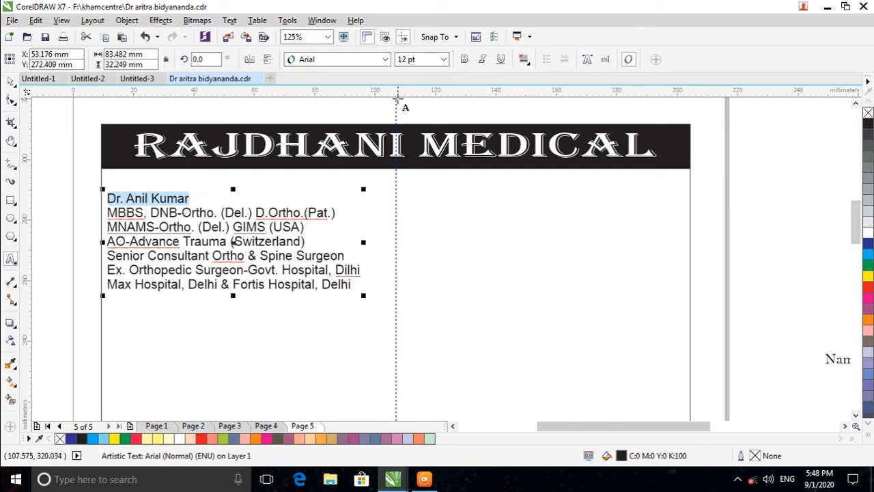
pyautogui.click(463, 59)
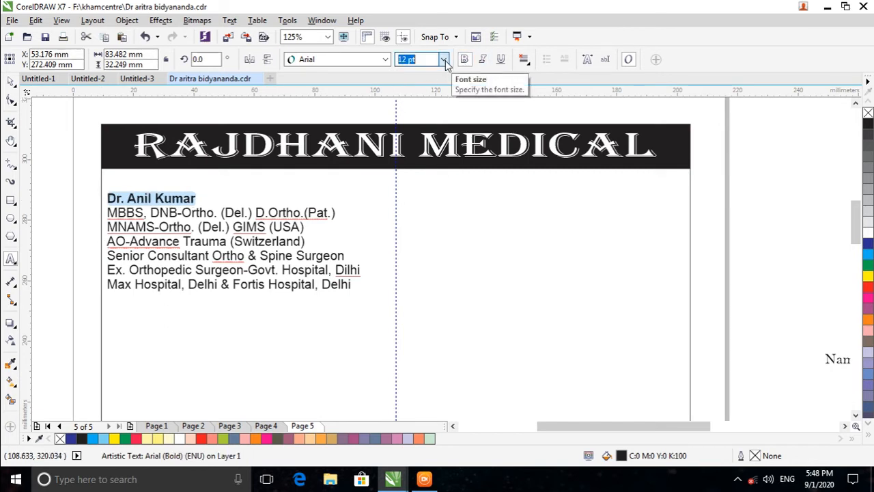
pyautogui.click(444, 60)
pyautogui.click(405, 181)
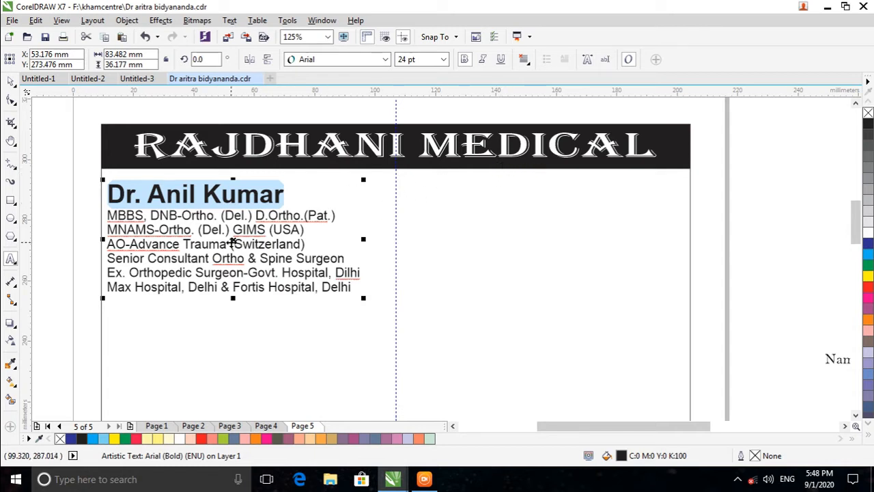
pyautogui.moveTo(234, 242); pyautogui.dragTo(244, 237)
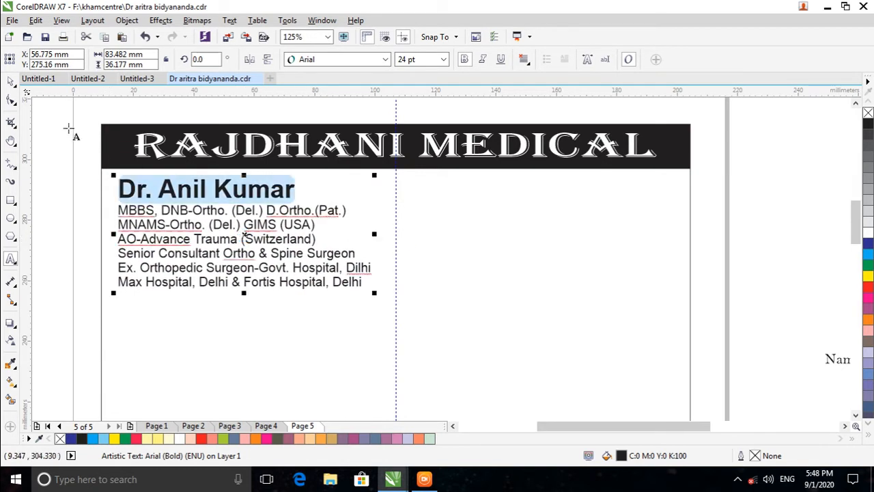
# Colour the doctor's name and the "Senior Consultant Ortho & Spine Surgeon" line red
pyautogui.click(10, 261)
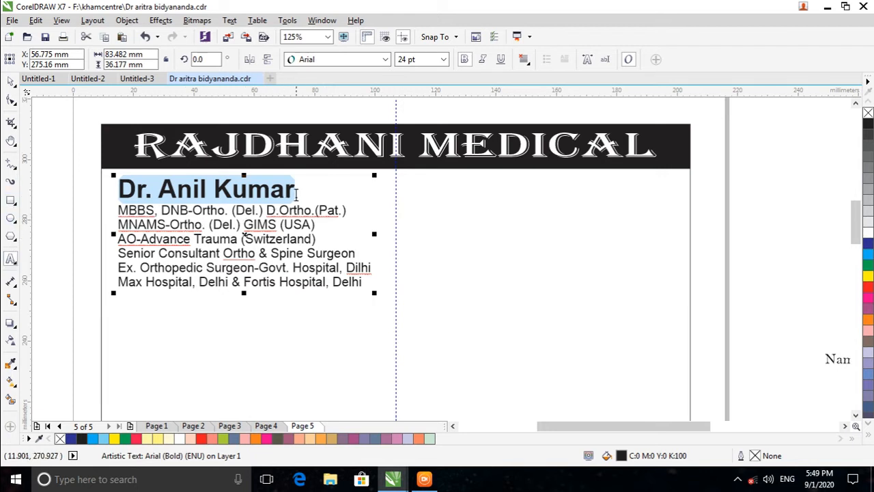
pyautogui.click(295, 194)
pyautogui.moveTo(295, 194); pyautogui.dragTo(119, 192)
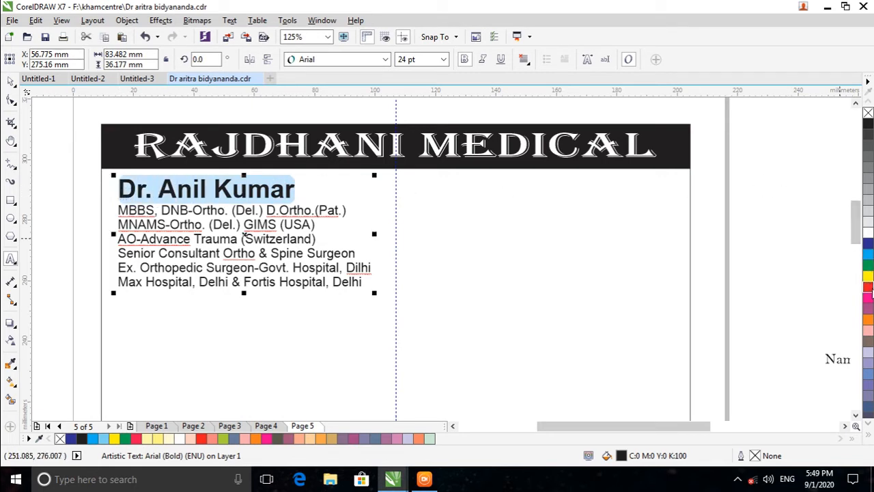
pyautogui.click(869, 287)
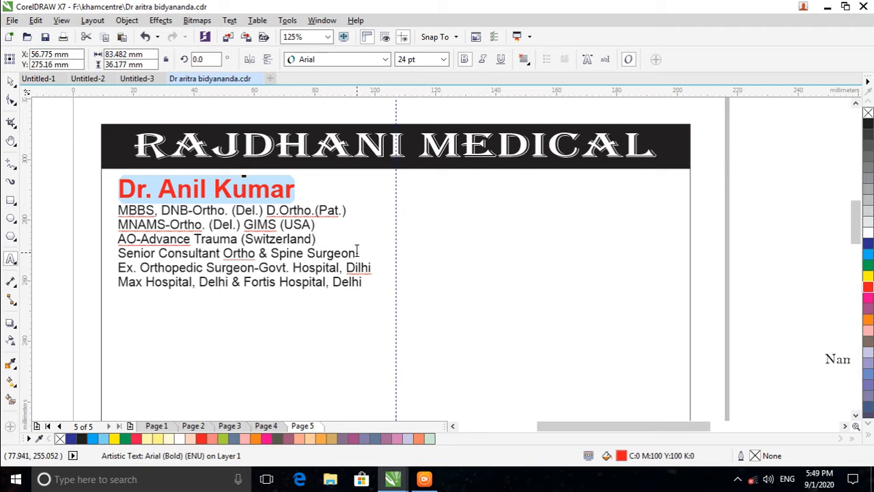
pyautogui.moveTo(357, 251); pyautogui.dragTo(112, 254)
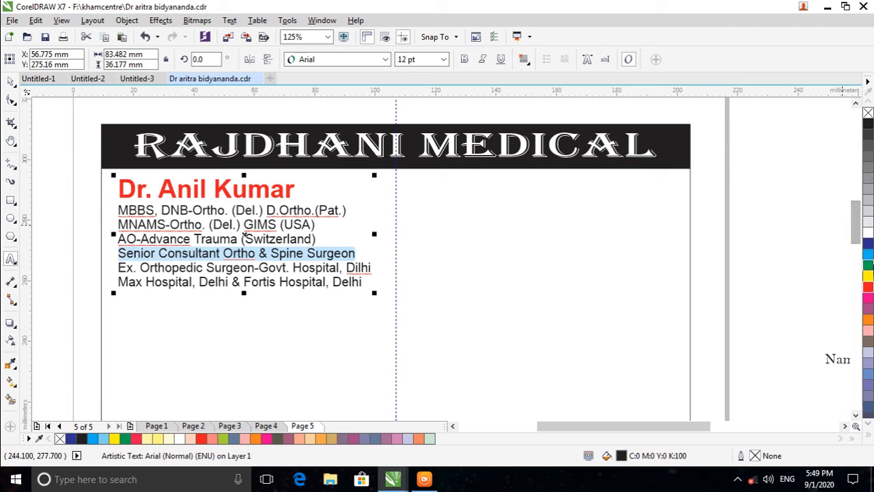
pyautogui.click(868, 286)
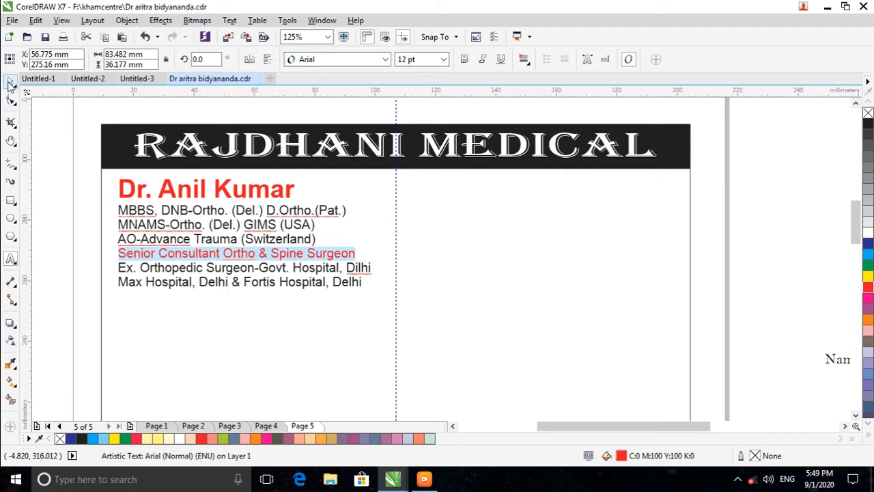
# Try 130% line spacing on the doctor's details block and settle on 120%
pyautogui.click(232, 23)
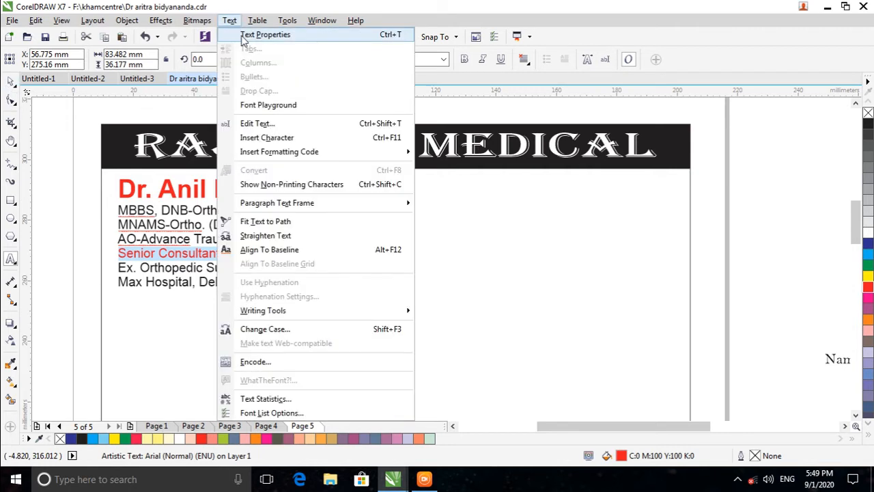
pyautogui.click(247, 36)
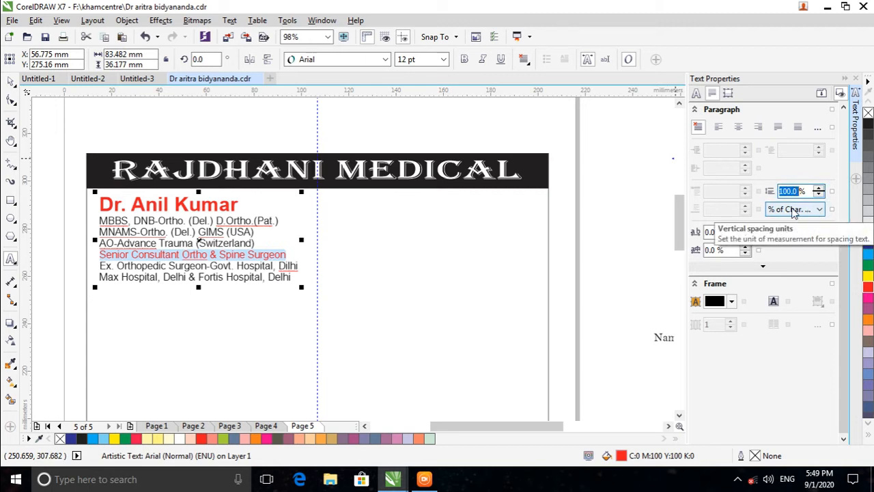
pyautogui.write('130')
pyautogui.press('Return')
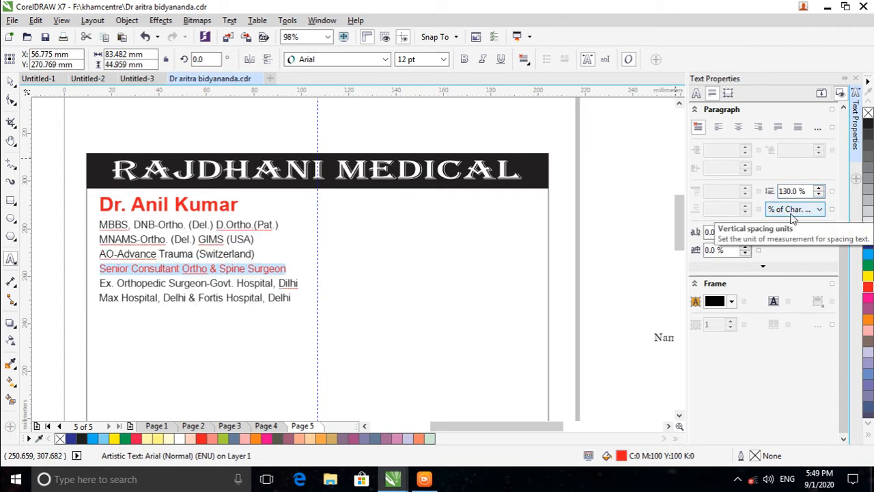
pyautogui.doubleClick(785, 191)
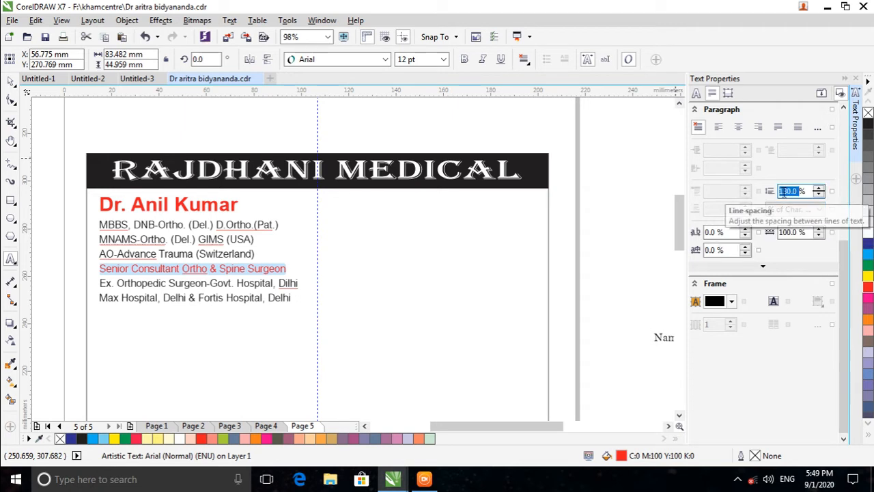
pyautogui.write('120')
pyautogui.press('Return')
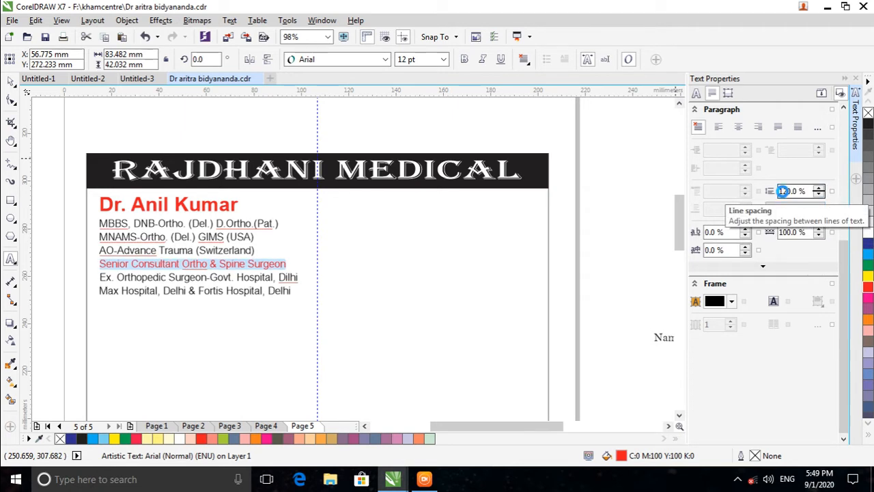
pyautogui.click(11, 80)
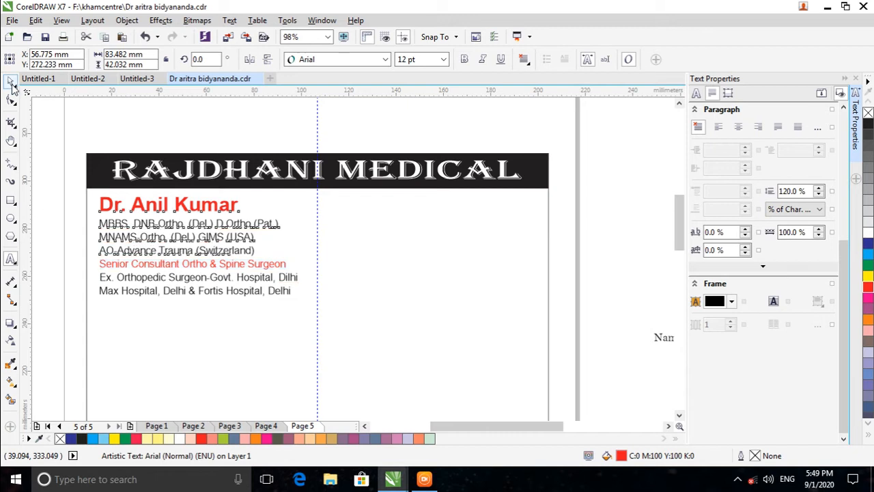
# Nudge the English details block slightly up and left, and move the Name, Age/Sex and Date line into the frame below it
pyautogui.moveTo(198, 249); pyautogui.dragTo(195, 246)
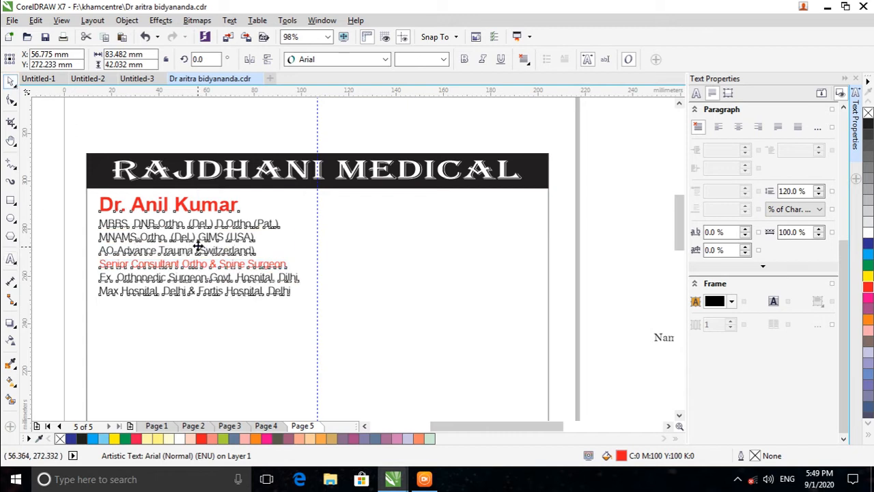
pyautogui.click(211, 236)
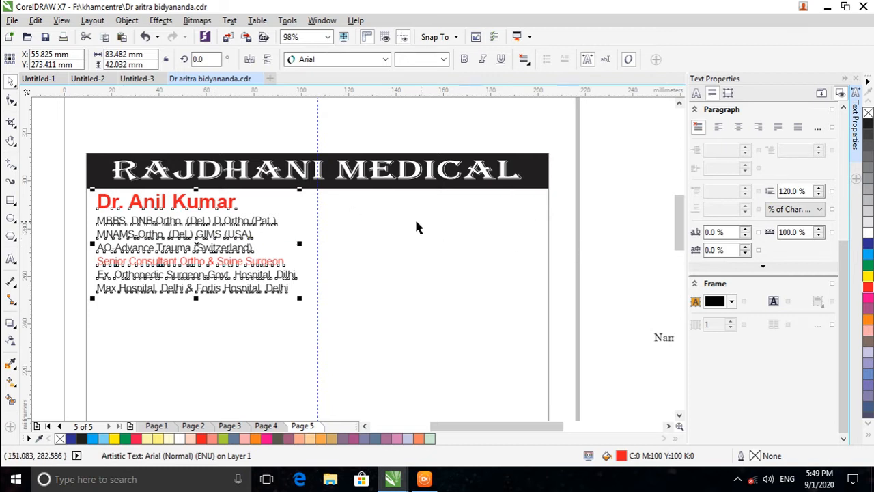
pyautogui.click(627, 258)
pyautogui.click(662, 341)
pyautogui.moveTo(662, 341); pyautogui.dragTo(55, 359)
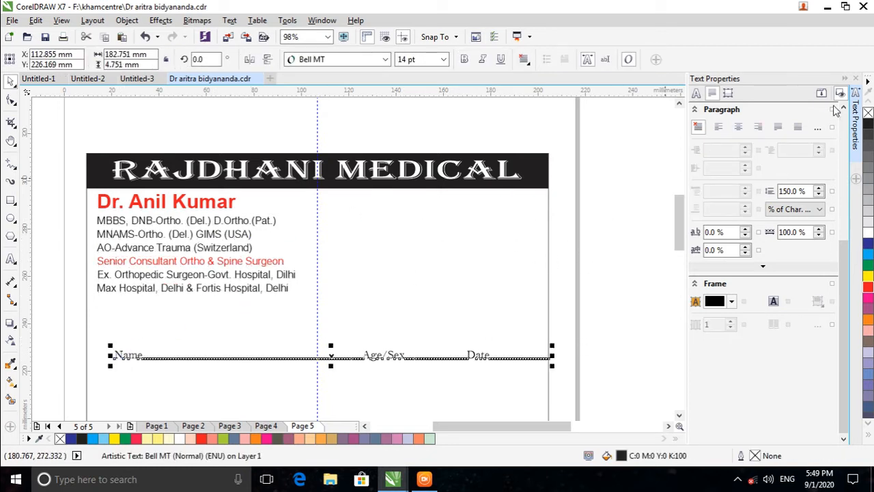
pyautogui.click(419, 205)
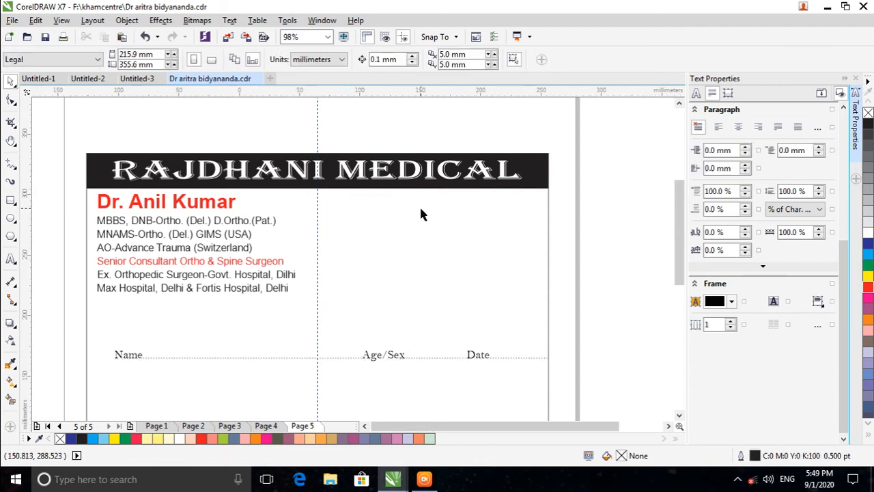
# Bring the Bengali doctor's details block from outside the page to below the black bar and right-align its text
pyautogui.scroll(-2, 419, 205)
pyautogui.click(588, 193)
pyautogui.moveTo(589, 194); pyautogui.dragTo(401, 224)
pyautogui.scroll(2, 441, 217)
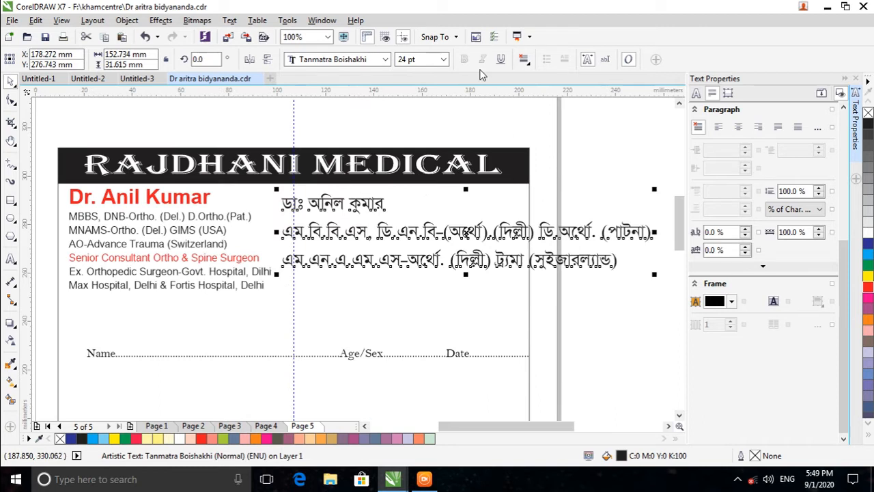
pyautogui.click(525, 60)
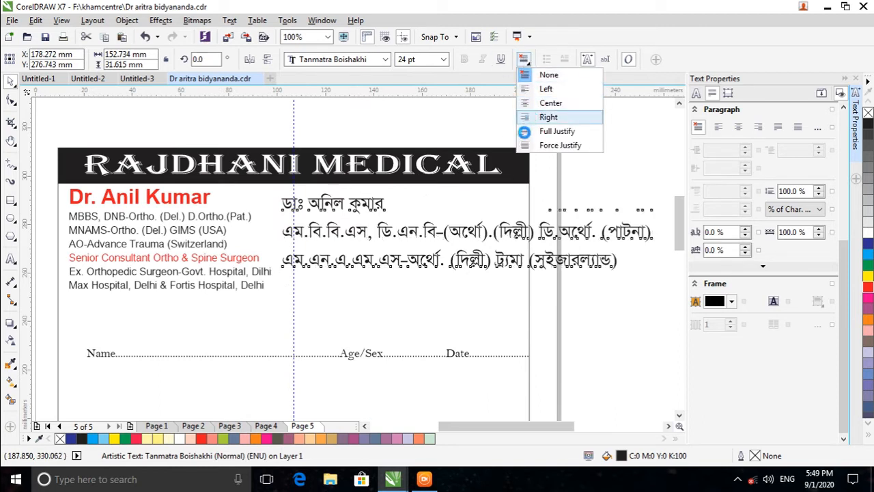
pyautogui.click(538, 116)
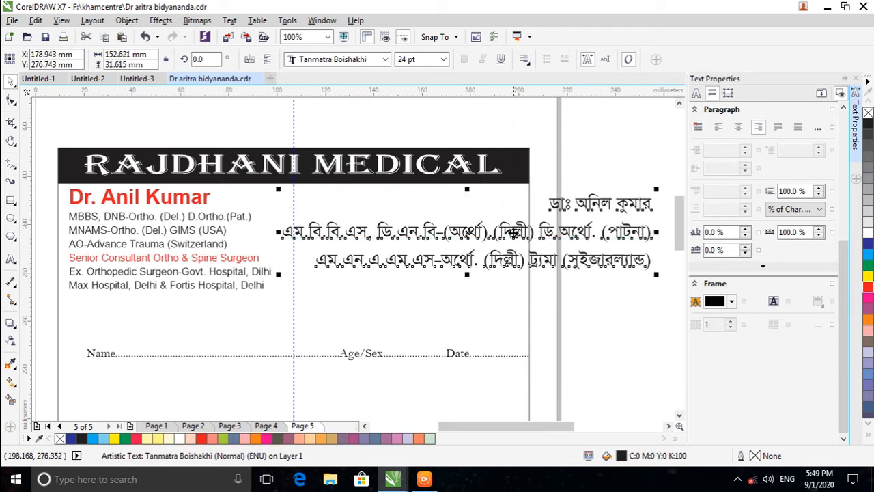
# Try 14 pt on the Bengali details block, fit it into the frame's right half below the bar, and settle on 12 pt
pyautogui.doubleClick(403, 60)
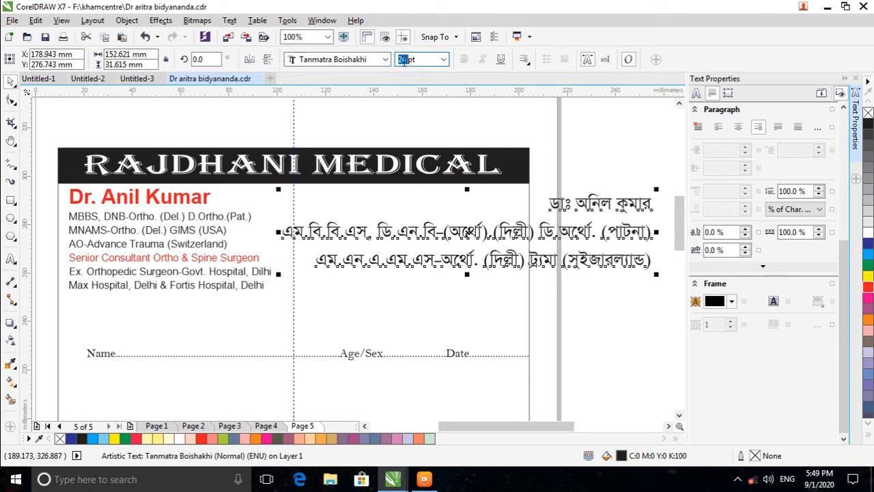
pyautogui.write('14')
pyautogui.press('Return')
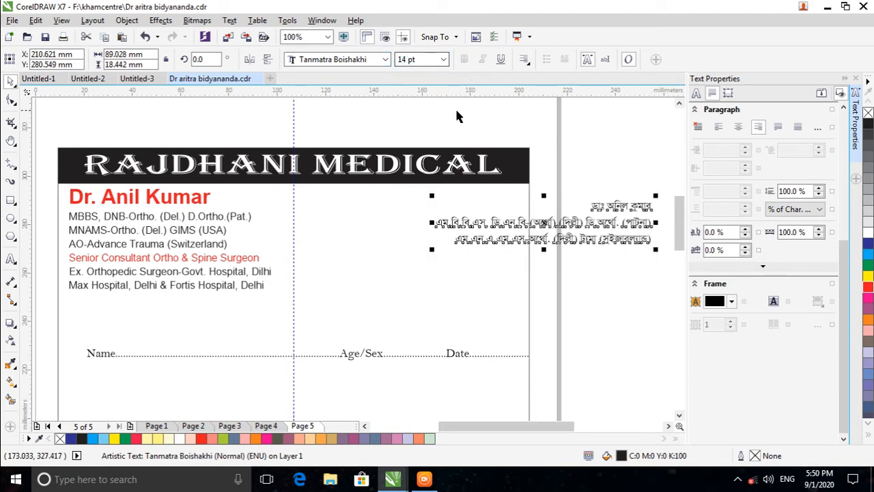
pyautogui.moveTo(547, 225); pyautogui.dragTo(409, 215)
pyautogui.doubleClick(406, 59)
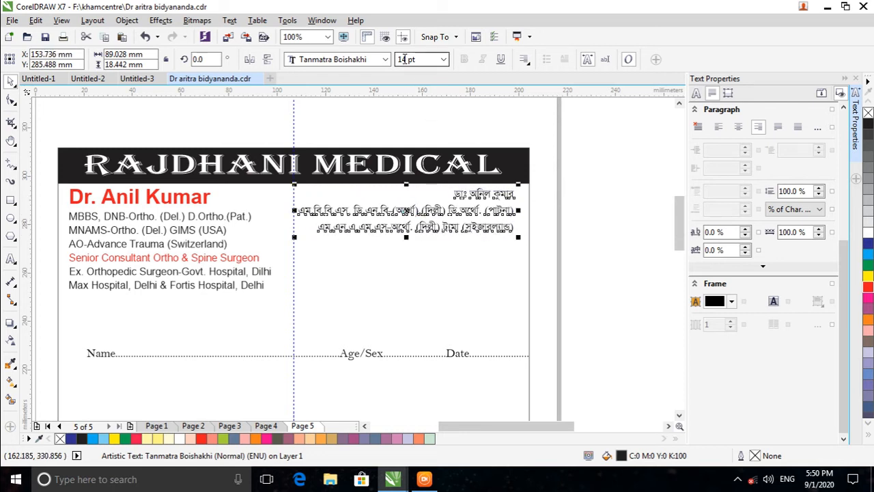
pyautogui.write('12')
pyautogui.press('Return')
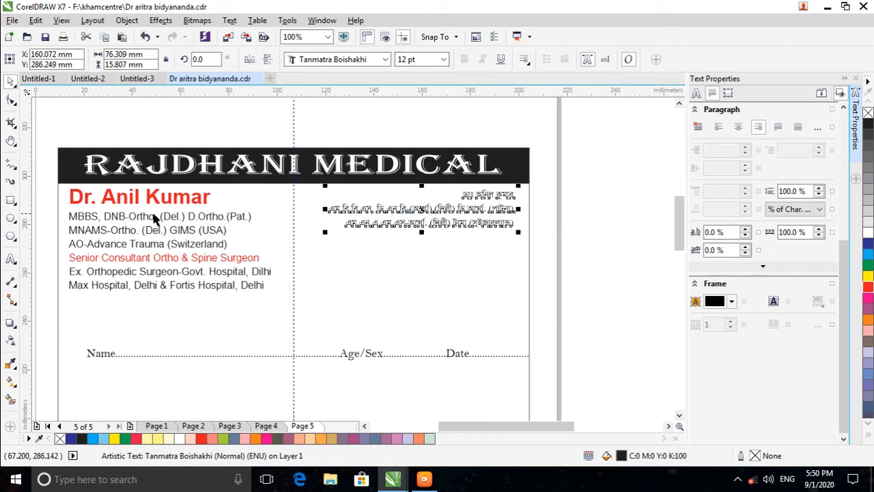
# Try 24 pt and 36 pt on the Bengali doctor's name line, keep 36 pt, and shift the block down clear of the black bar
pyautogui.click(11, 258)
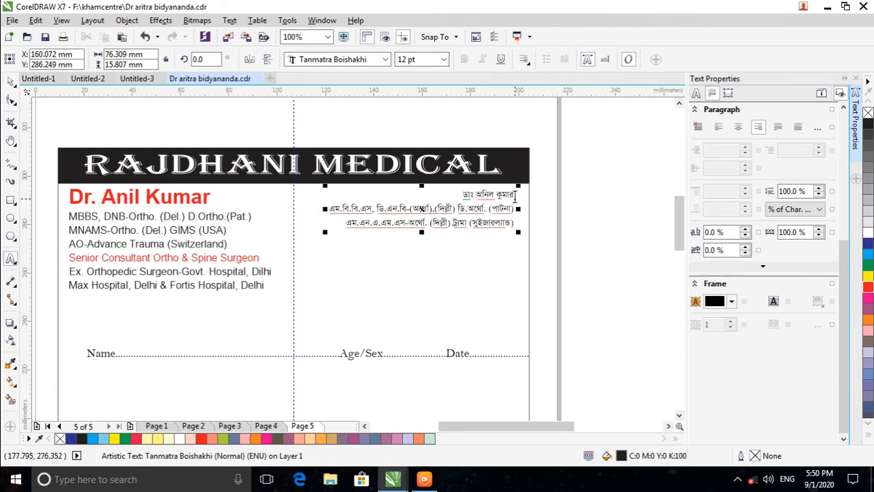
pyautogui.moveTo(516, 195); pyautogui.dragTo(437, 194)
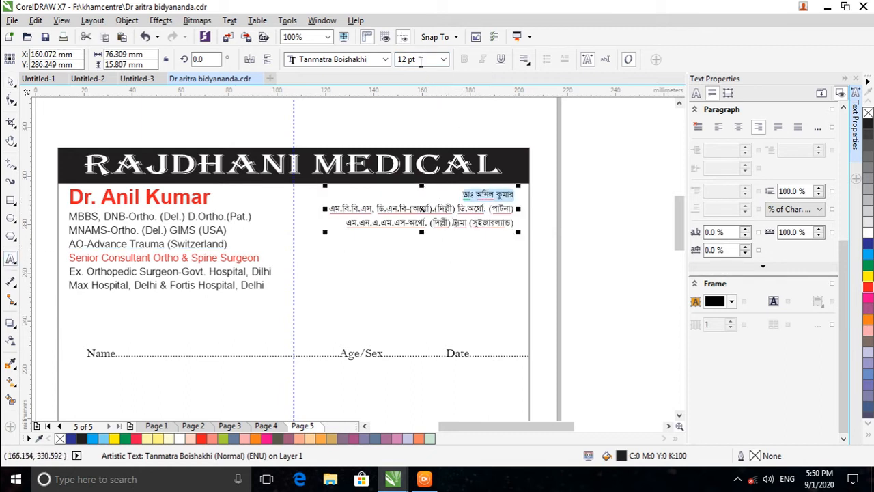
pyautogui.click(443, 59)
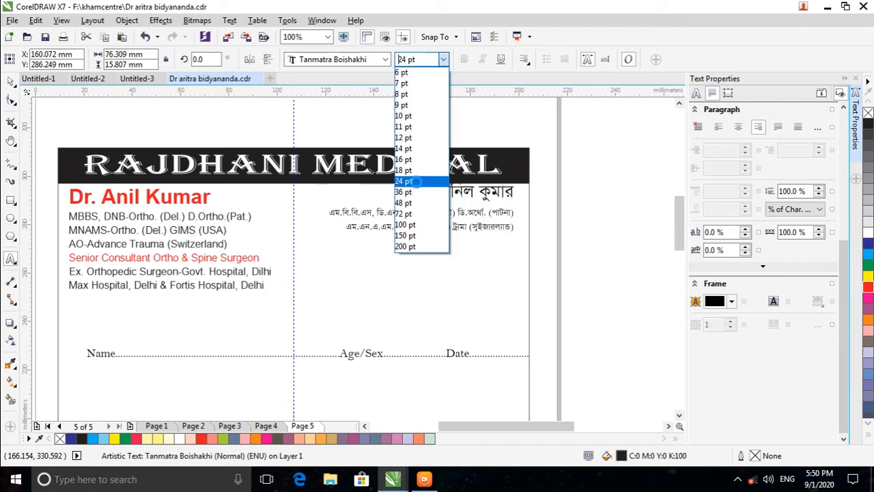
pyautogui.click(416, 182)
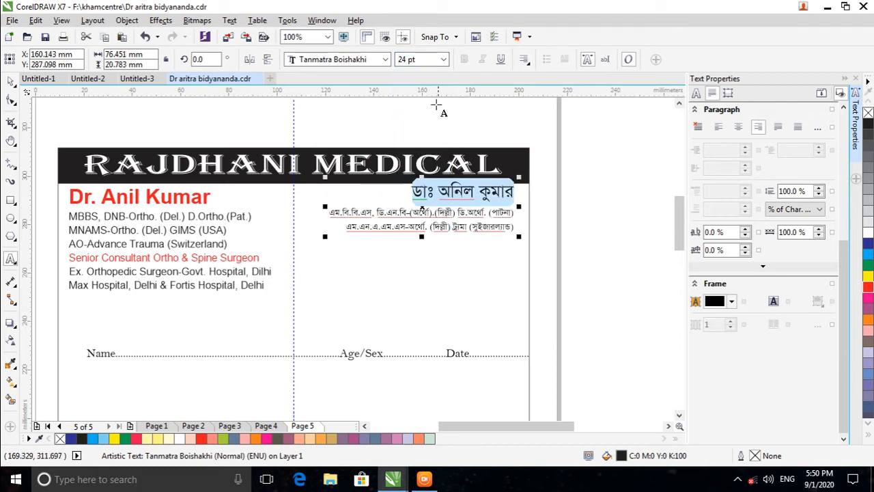
pyautogui.click(443, 60)
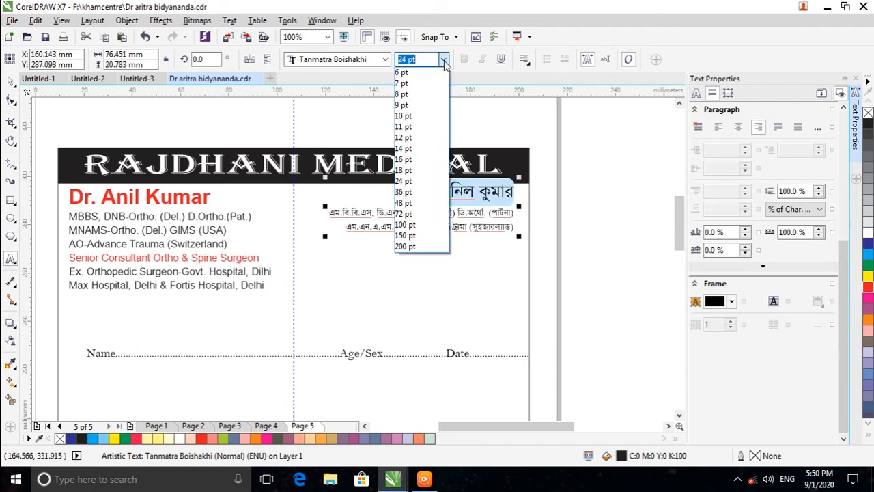
pyautogui.click(404, 192)
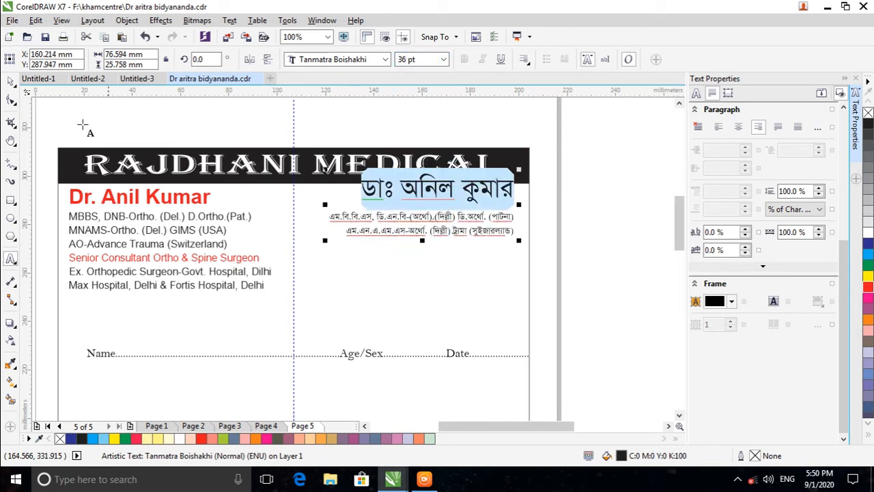
pyautogui.click(10, 81)
pyautogui.moveTo(424, 205); pyautogui.dragTo(429, 213)
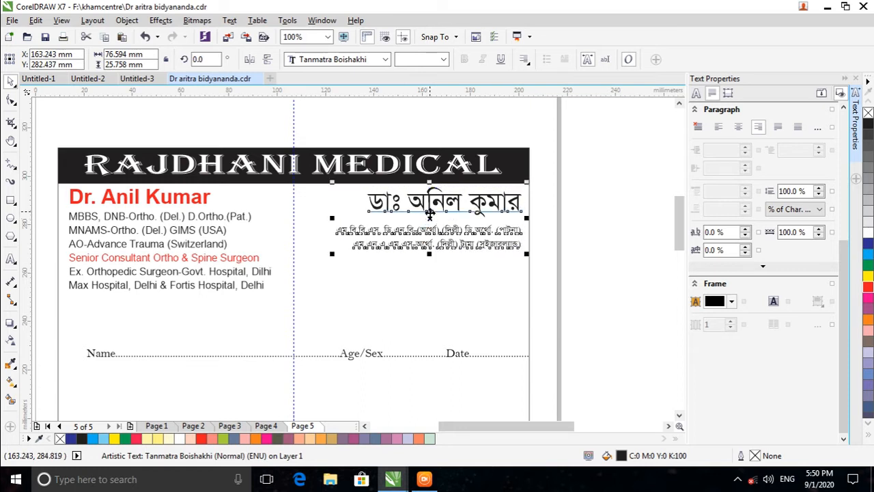
pyautogui.click(601, 198)
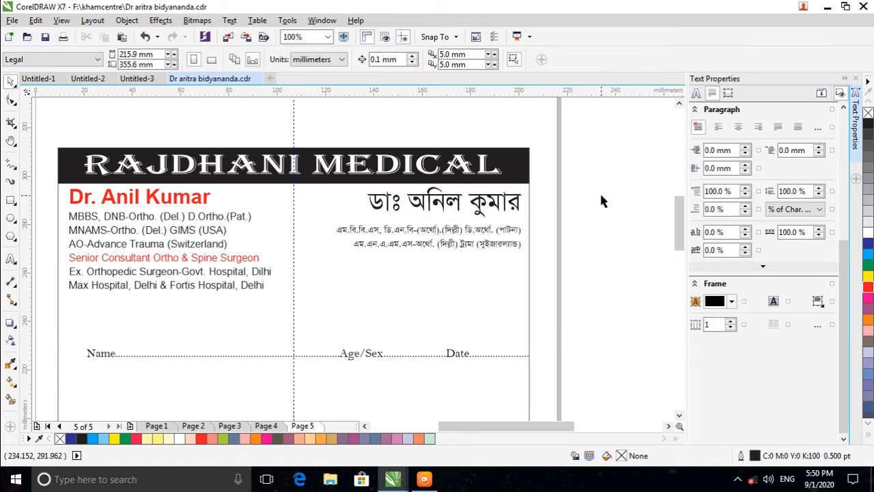
# Try 120% line spacing on the Bengali details block and return it to 100%
pyautogui.click(440, 232)
pyautogui.doubleClick(785, 192)
pyautogui.write('120')
pyautogui.press('Return')
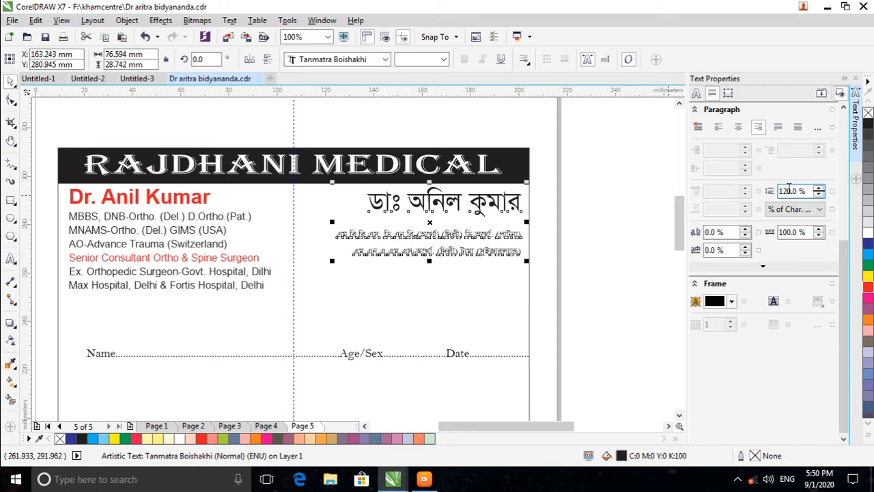
pyautogui.doubleClick(788, 191)
pyautogui.write('100')
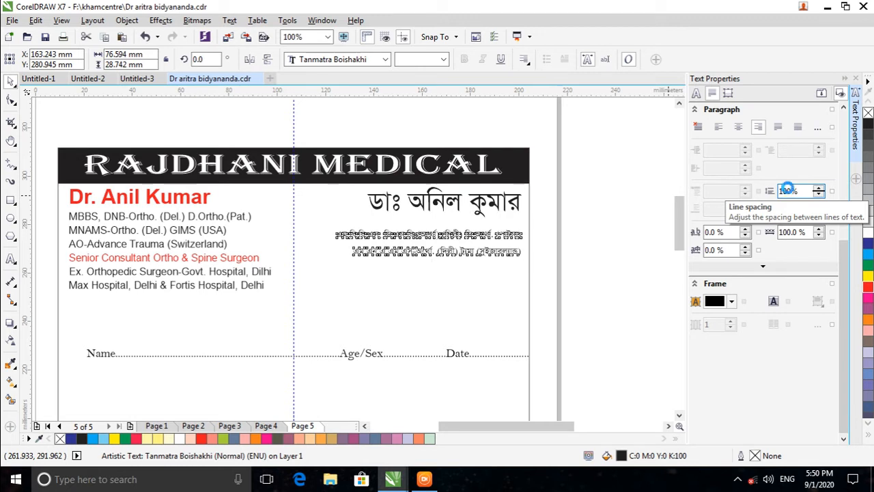
pyautogui.press('Return')
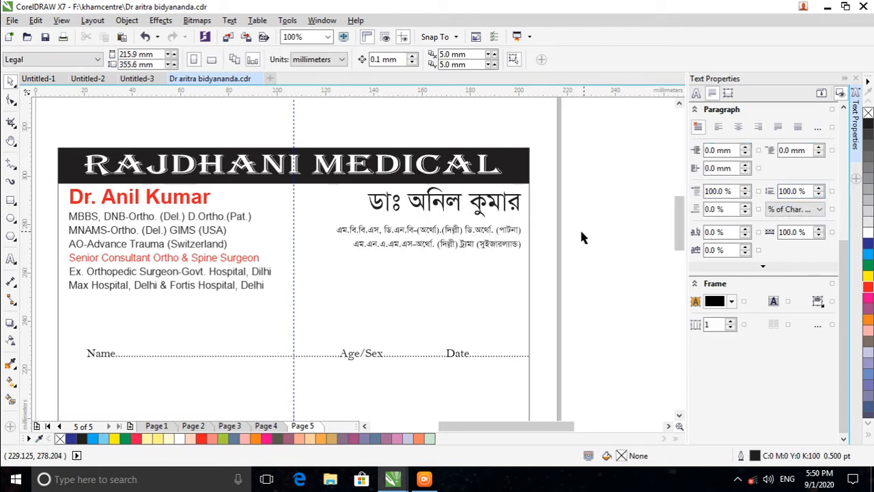
# Move the Bengali specialty line "অর্থো ও স্পাইন সার্জেন" from outside the page to just below the Bengali details block
pyautogui.scroll(-1, 514, 277)
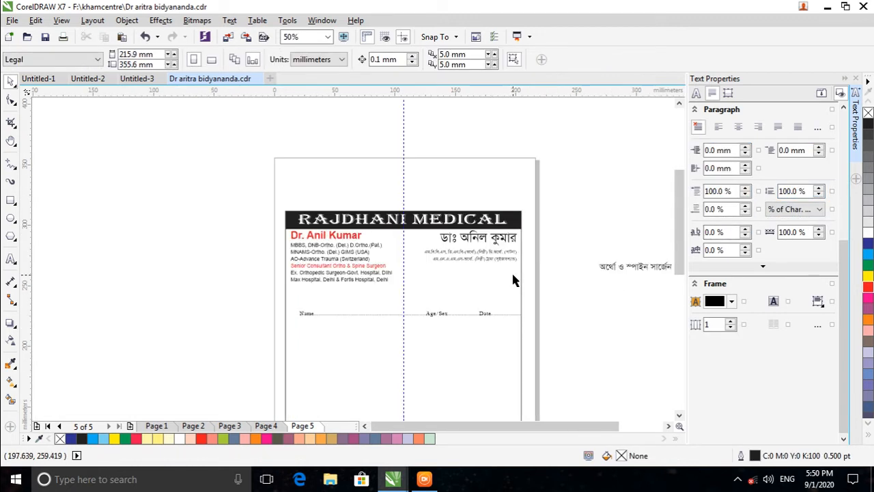
pyautogui.click(637, 269)
pyautogui.moveTo(637, 268); pyautogui.dragTo(482, 269)
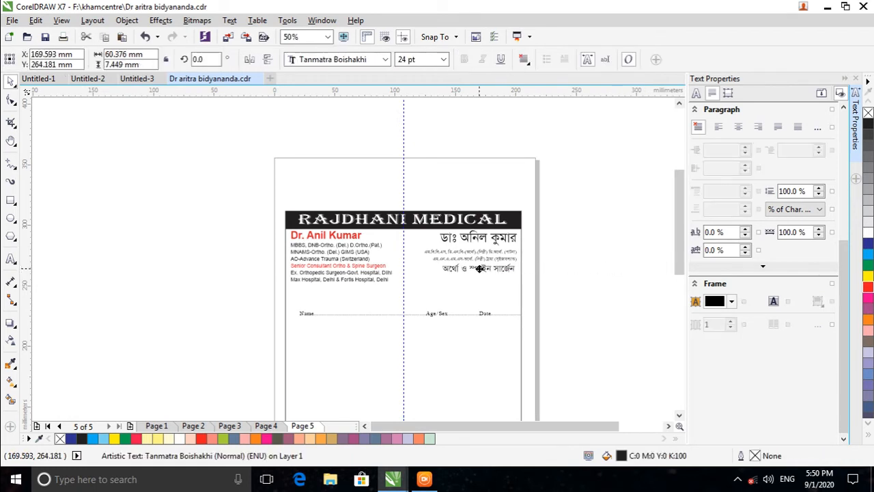
pyautogui.scroll(1, 478, 259)
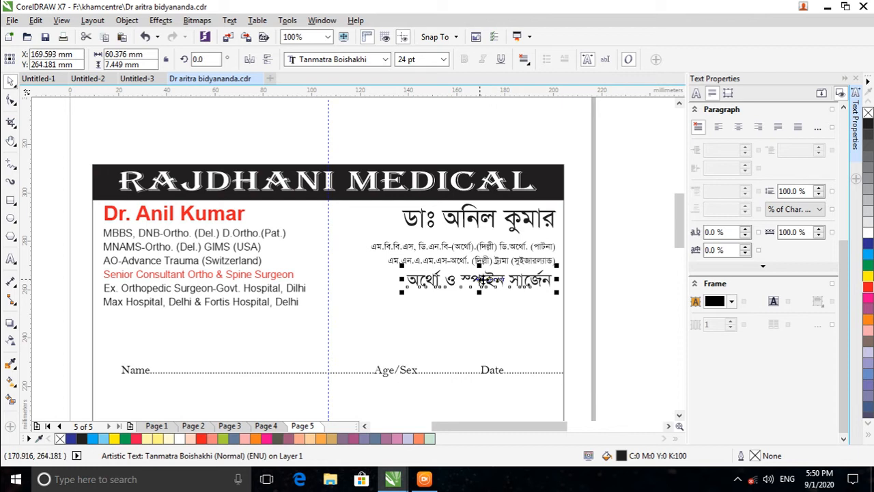
pyautogui.moveTo(482, 280); pyautogui.dragTo(485, 281)
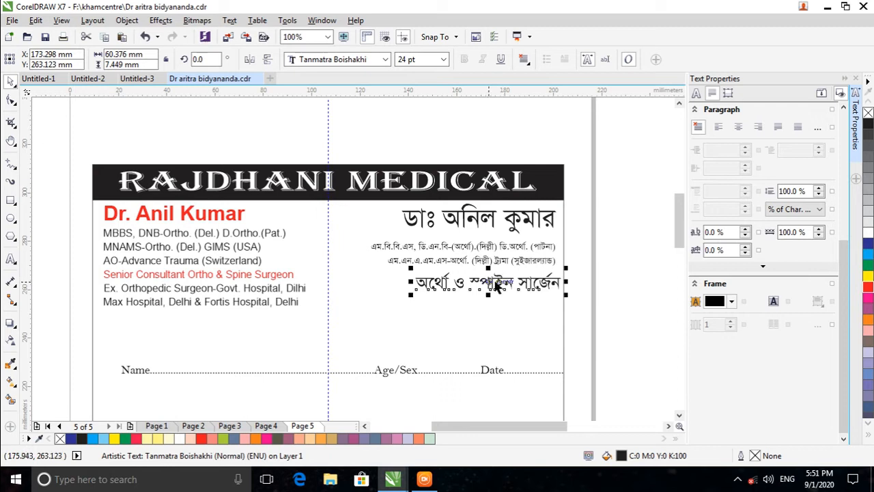
# Set the Bengali doctor's name line to 30 pt
pyautogui.click(477, 235)
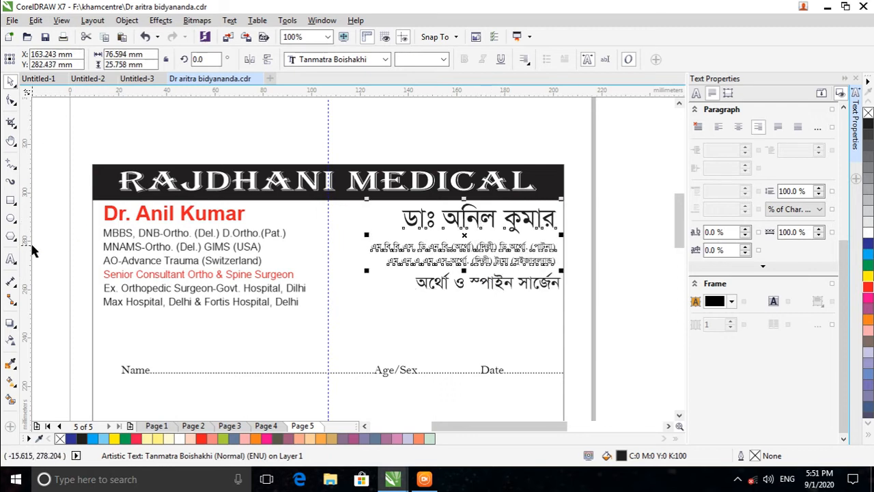
pyautogui.click(11, 258)
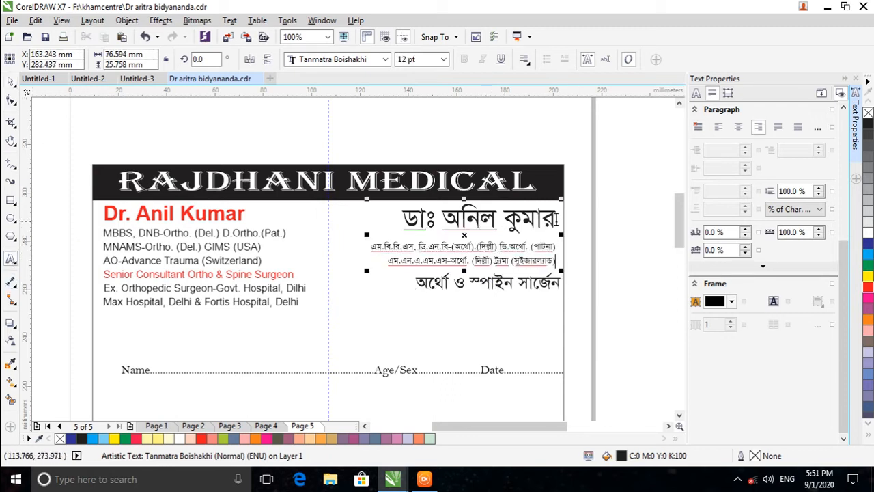
pyautogui.moveTo(557, 218); pyautogui.dragTo(403, 220)
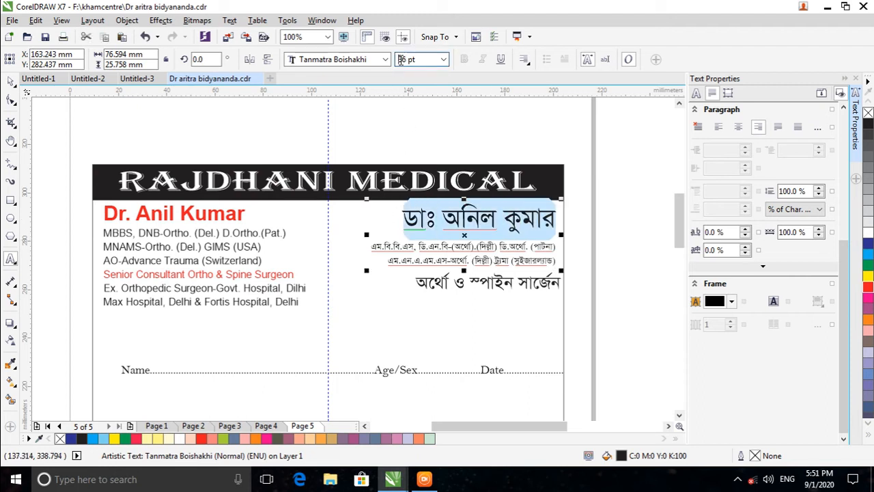
pyautogui.write('30')
pyautogui.press('Return')
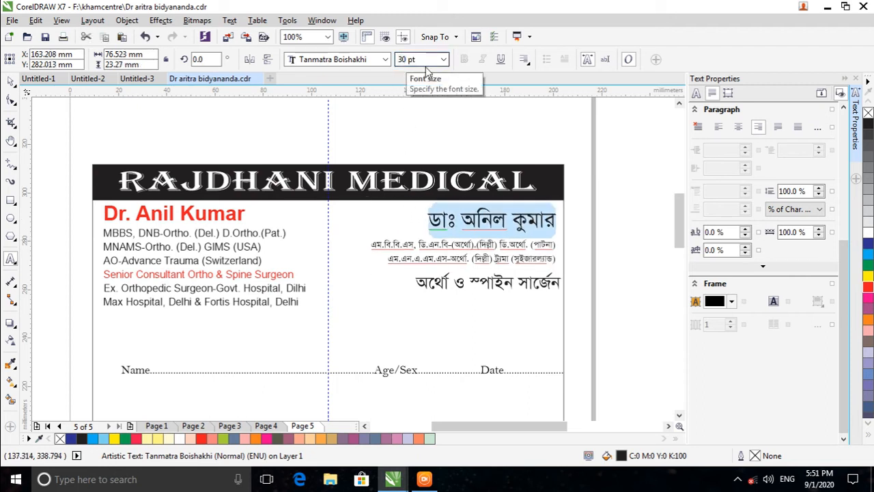
# Set the whole Bengali specialty line to 30 pt
pyautogui.doubleClick(492, 281)
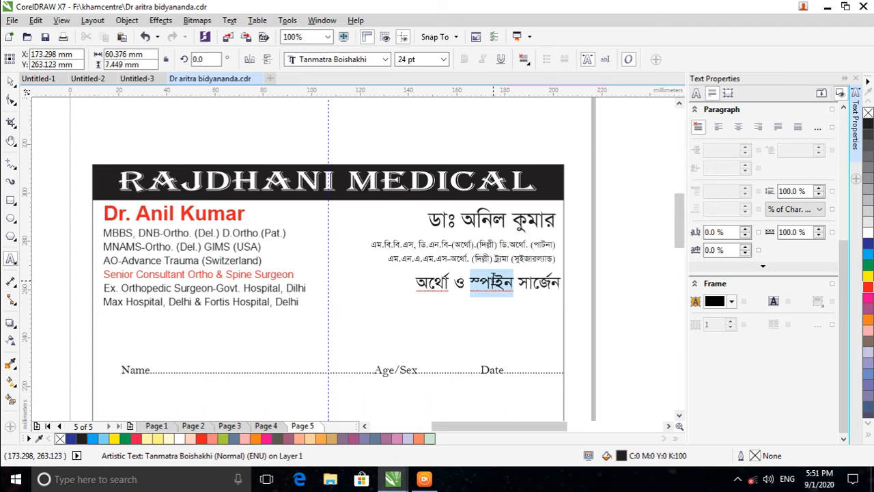
pyautogui.hotkey('ctrl', 'a')
pyautogui.click(402, 60)
pyautogui.press('Return')
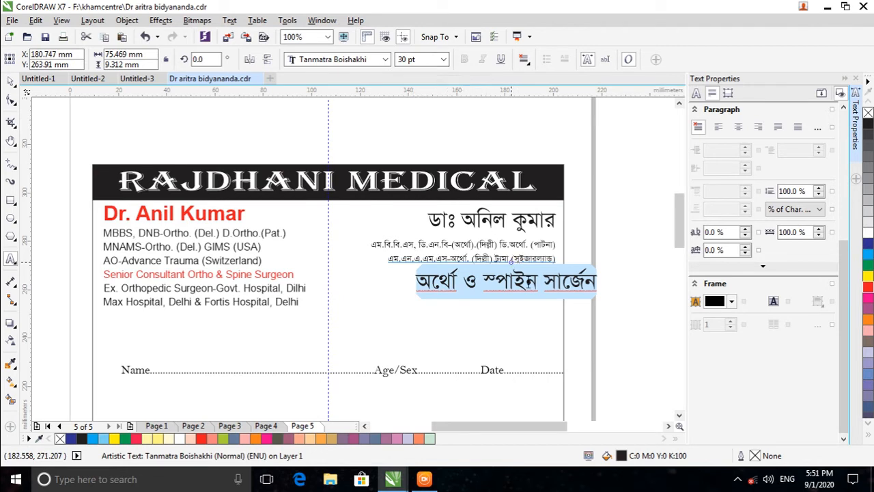
# Move the Bengali specialty line back inside the frame's right edge and narrow it horizontally to about 62 mm wide
pyautogui.moveTo(505, 280); pyautogui.dragTo(467, 284)
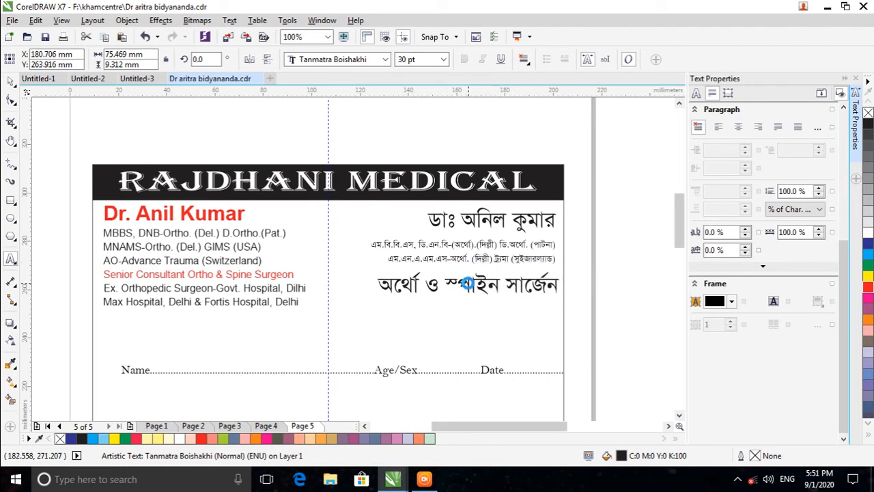
pyautogui.moveTo(372, 282); pyautogui.dragTo(407, 281)
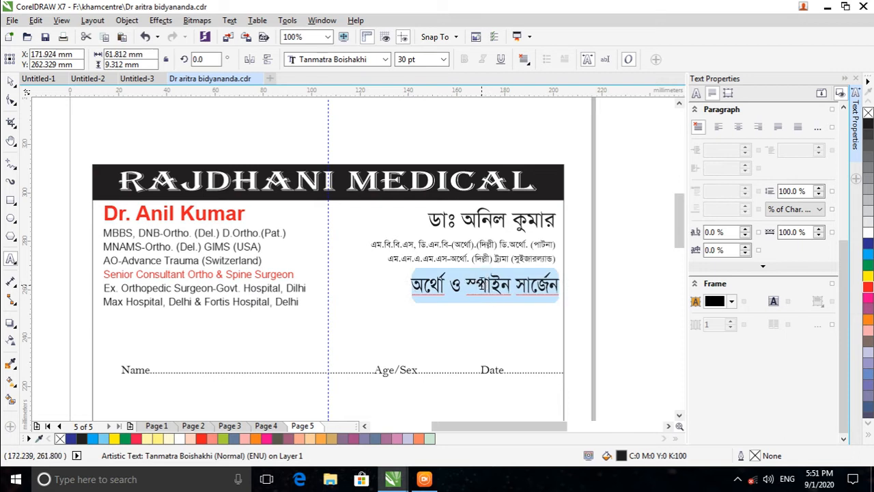
pyautogui.click(619, 279)
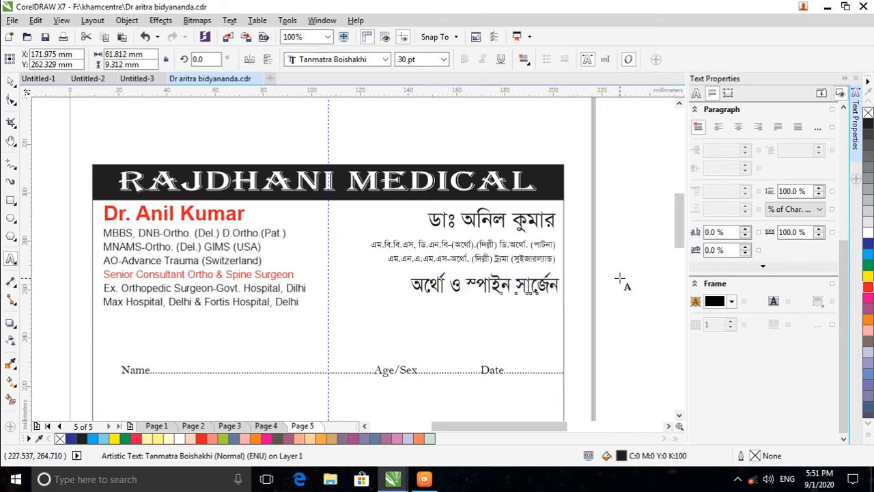
# Nudge the Bengali specialty line so its right edge aligns with the Bengali details block, and deselect it
pyautogui.click(482, 283)
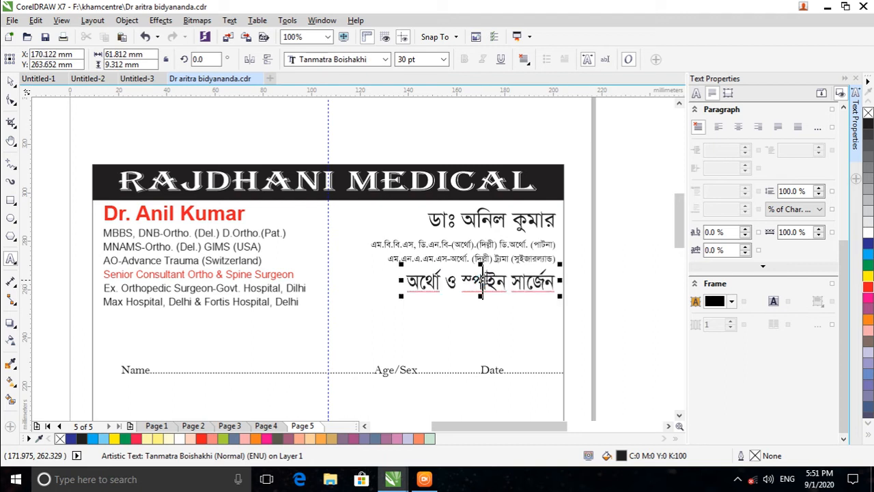
pyautogui.click(10, 81)
pyautogui.click(282, 136)
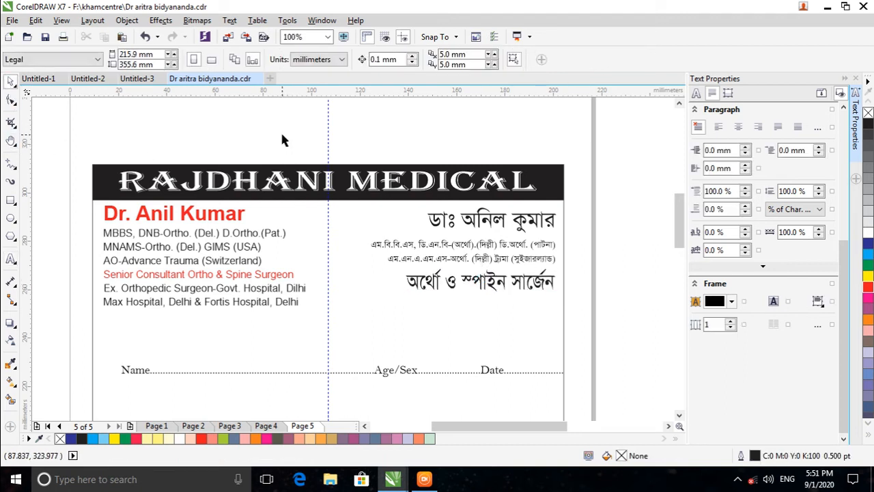
# Draw a horizontal line about 195 mm long across the full frame width, just below the English doctor's details
pyautogui.scroll(-2, 313, 147)
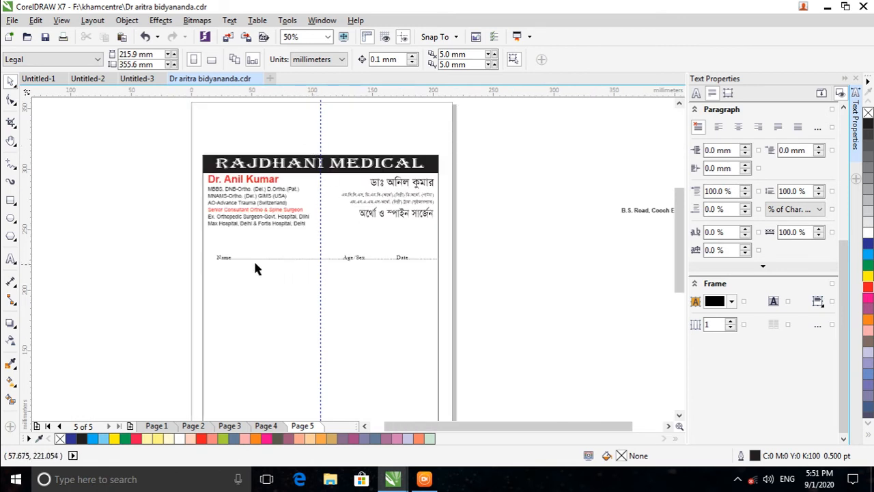
pyautogui.click(11, 164)
pyautogui.scroll(2, 324, 229)
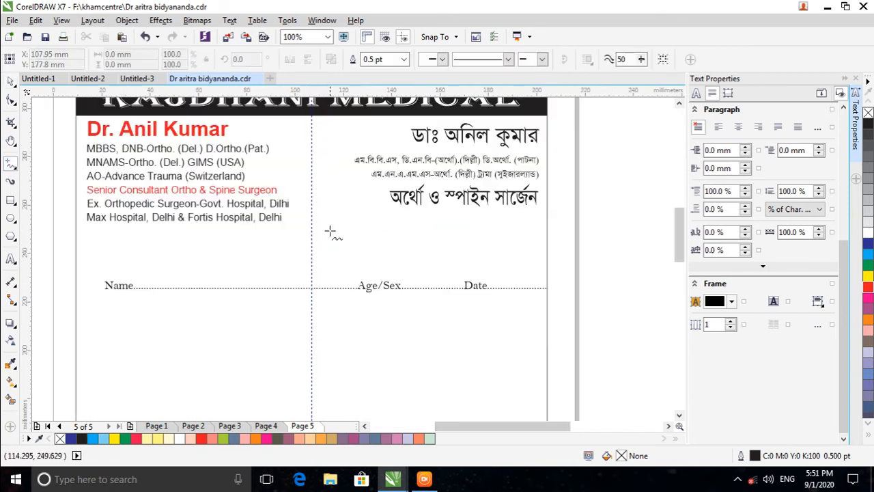
pyautogui.click(75, 233)
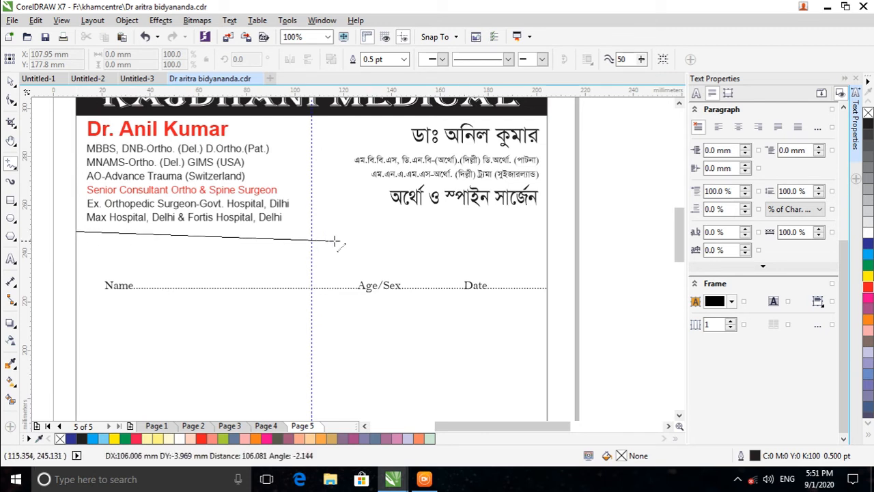
pyautogui.click(547, 239)
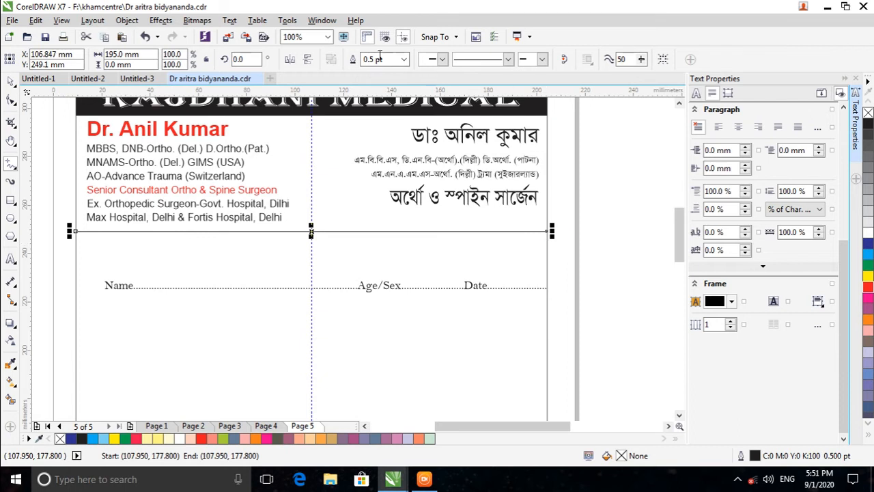
# Set the outline width of the new horizontal divider line to 1.0 pt
pyautogui.click(405, 59)
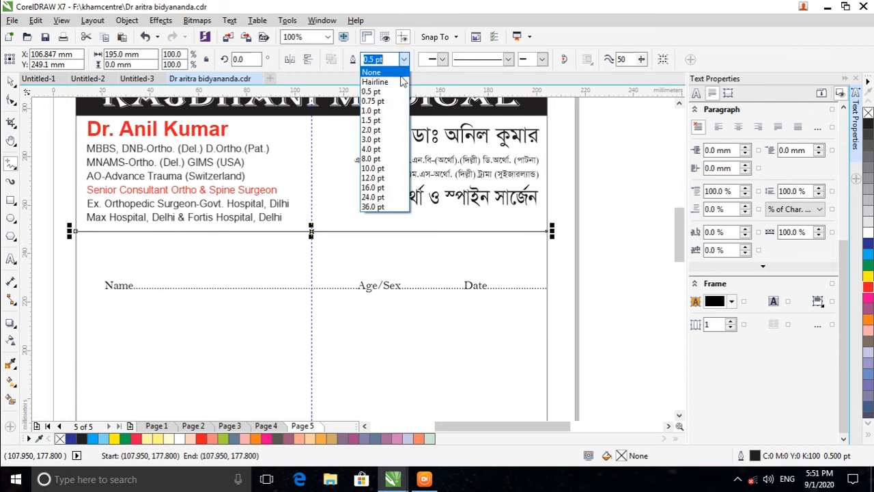
pyautogui.click(393, 114)
pyautogui.click(10, 80)
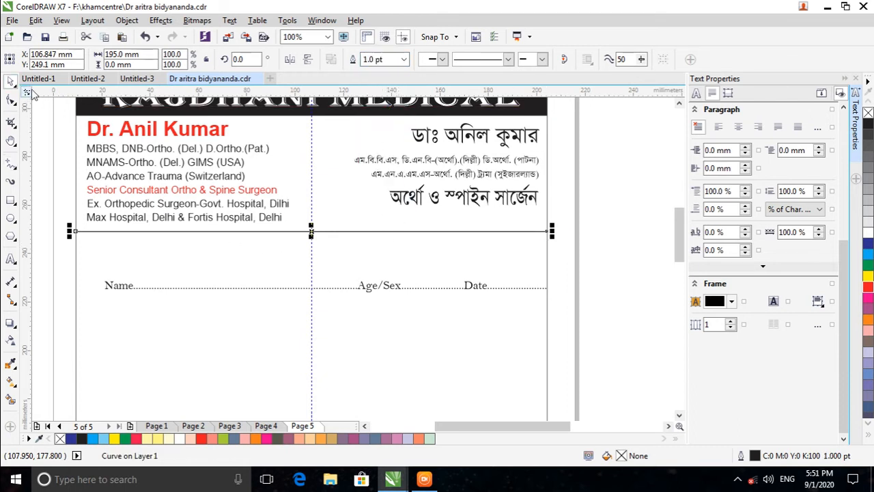
# Nudge the horizontal divider line up by 0.7 mm, closer to the English details block
pyautogui.click(362, 248)
pyautogui.click(321, 231)
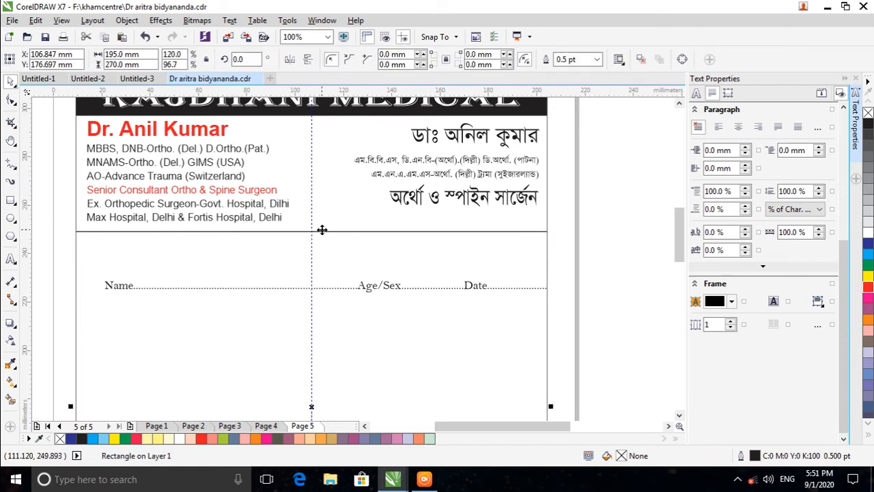
pyautogui.click(323, 232)
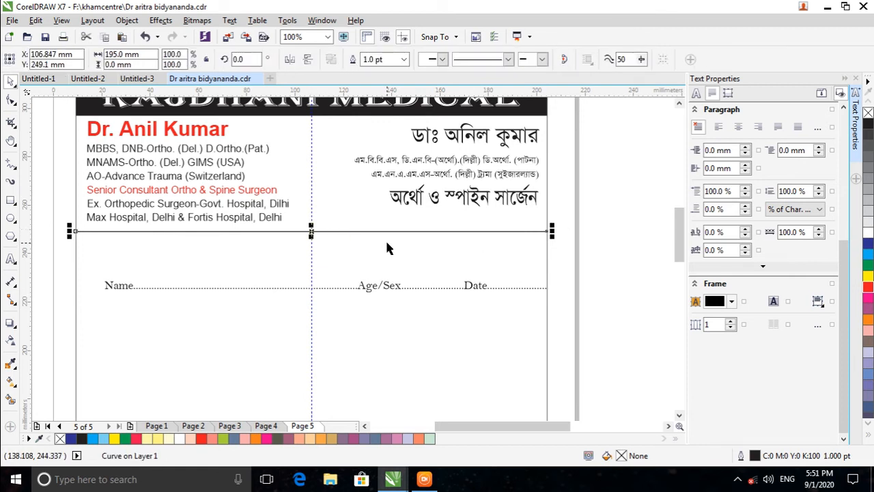
pyautogui.press('Up')
pyautogui.press('Up')
pyautogui.press('Up')
pyautogui.press('Up')
pyautogui.press('Up')
pyautogui.press('Up')
pyautogui.press('Up')
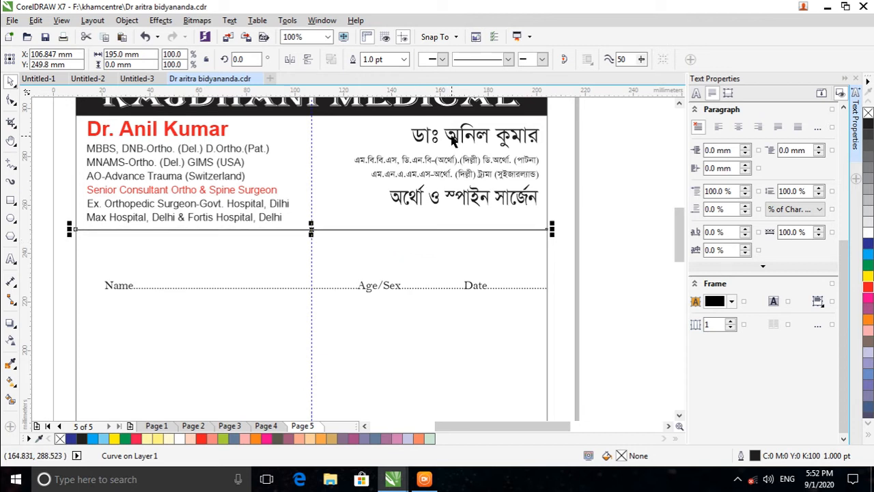
# Move the Bengali name and qualifications block slightly up, closer to the black title bar
pyautogui.click(452, 139)
pyautogui.moveTo(447, 153); pyautogui.dragTo(448, 149)
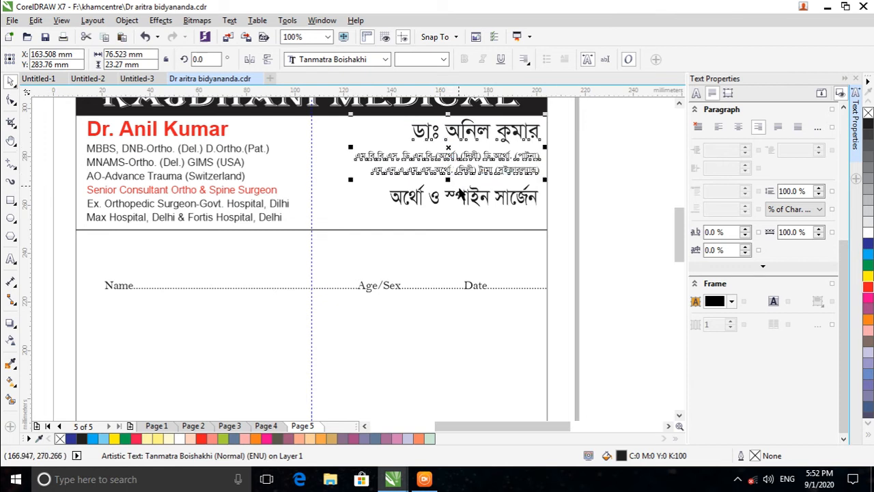
pyautogui.click(465, 196)
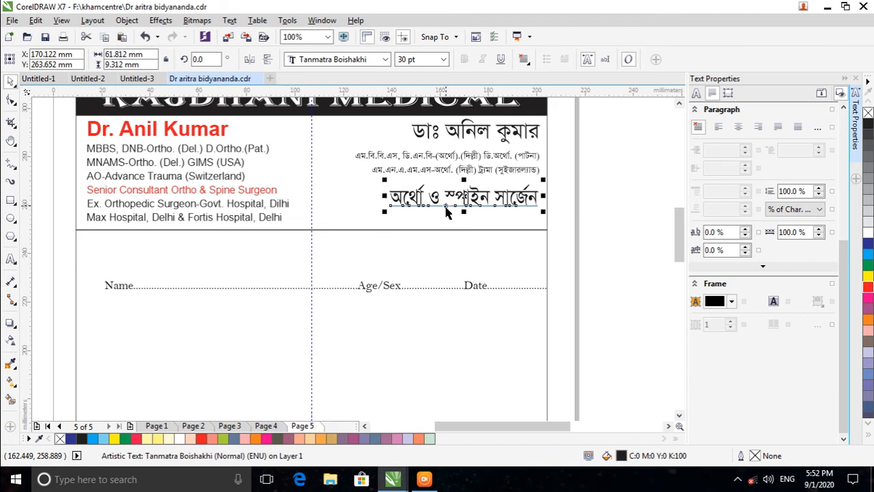
# Colour the Bengali doctor's name line red, leaving the qualification lines below it black
pyautogui.scroll(-6, 445, 212)
pyautogui.scroll(3, 405, 260)
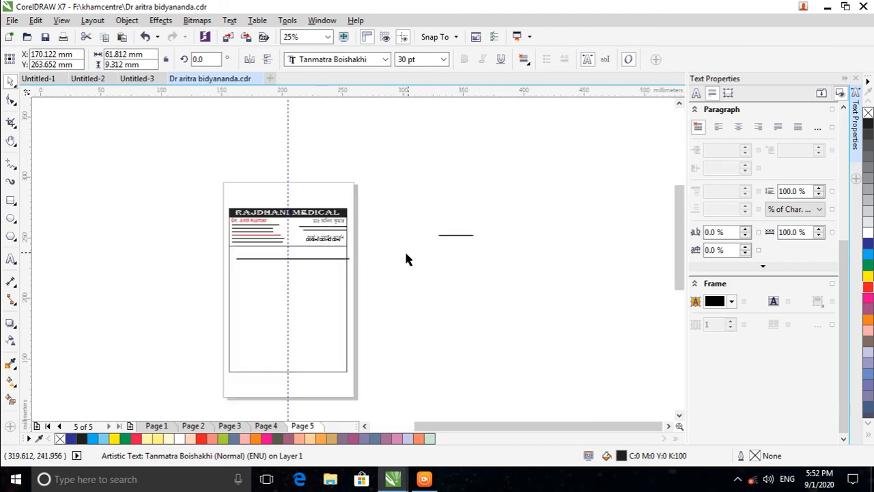
pyautogui.scroll(2, 405, 260)
pyautogui.scroll(2, 135, 212)
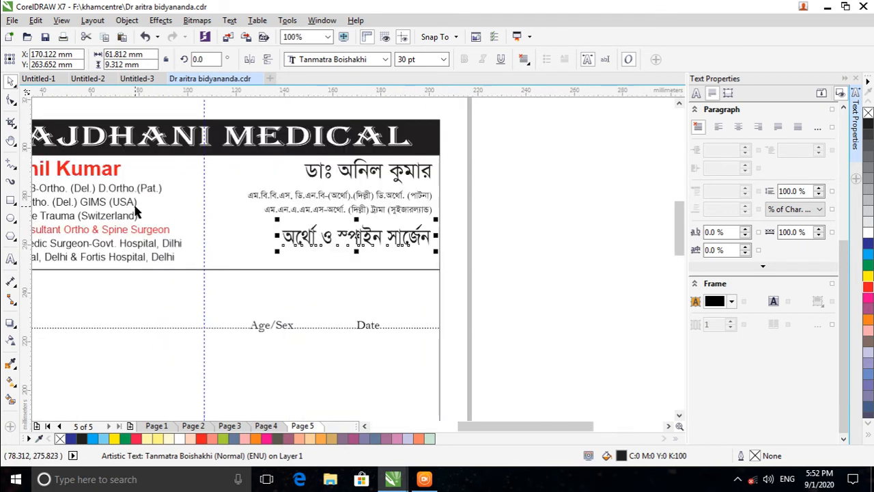
pyautogui.click(10, 140)
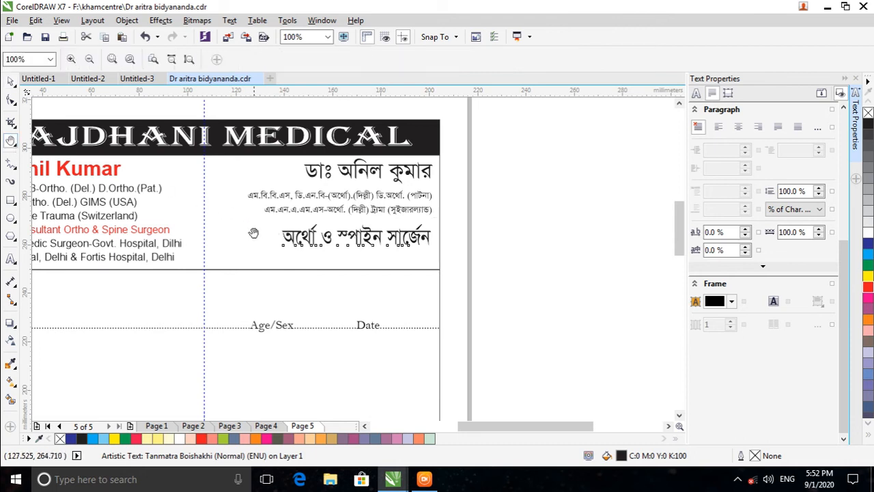
pyautogui.moveTo(252, 236); pyautogui.dragTo(354, 213)
pyautogui.scroll(-2, 369, 220)
pyautogui.moveTo(373, 255); pyautogui.dragTo(384, 238)
pyautogui.scroll(2, 394, 229)
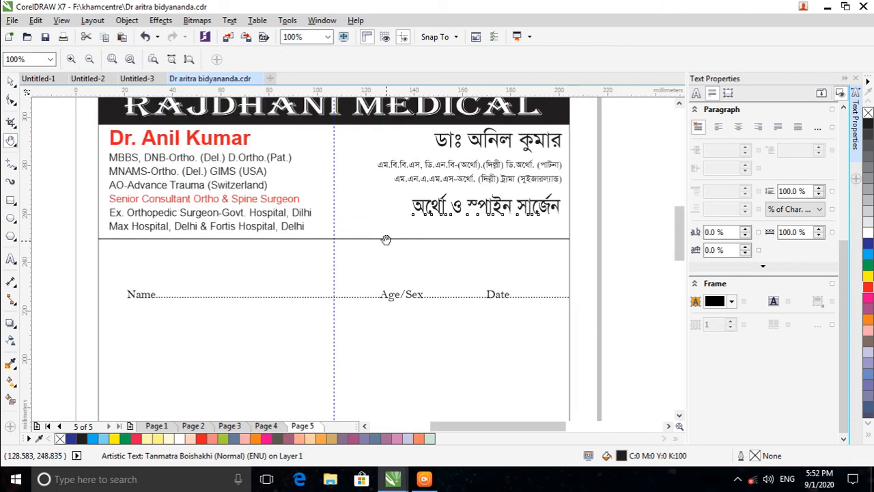
pyautogui.click(11, 258)
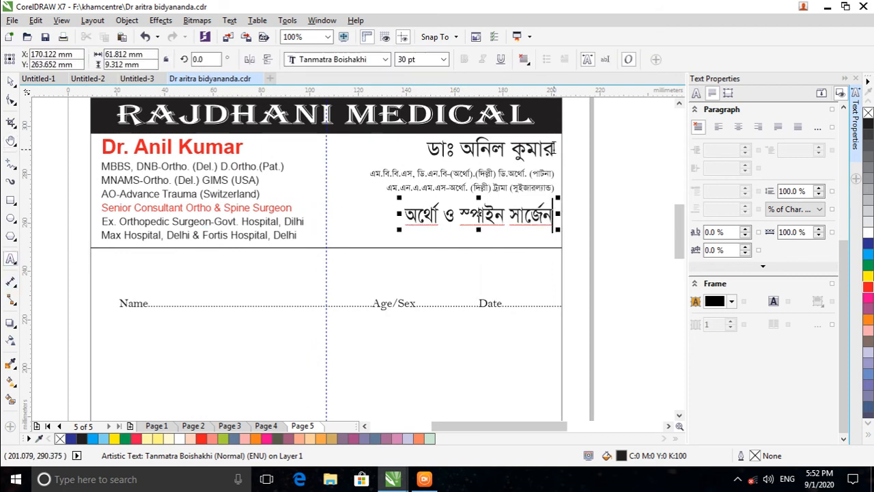
pyautogui.moveTo(554, 152); pyautogui.dragTo(424, 151)
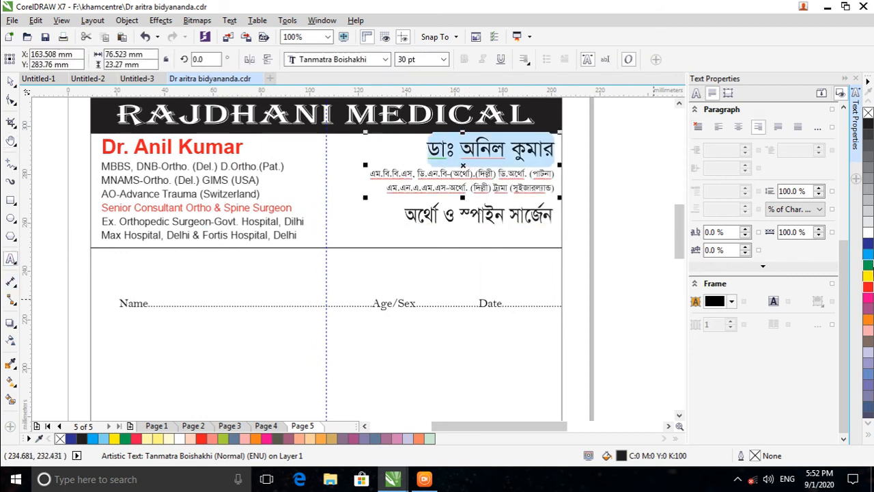
pyautogui.click(869, 287)
# Colour the whole Bengali specialty line "অর্থো ও স্পাইন সার্জেন" red
pyautogui.click(551, 215)
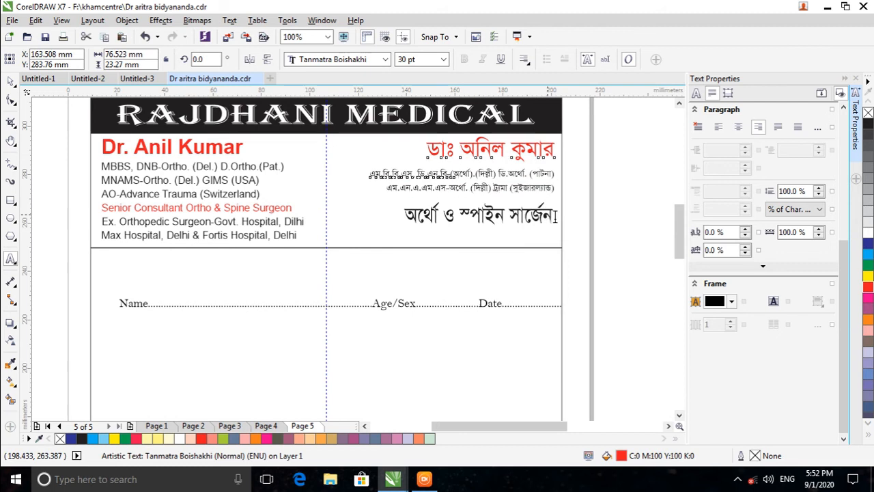
pyautogui.moveTo(548, 213); pyautogui.dragTo(461, 217)
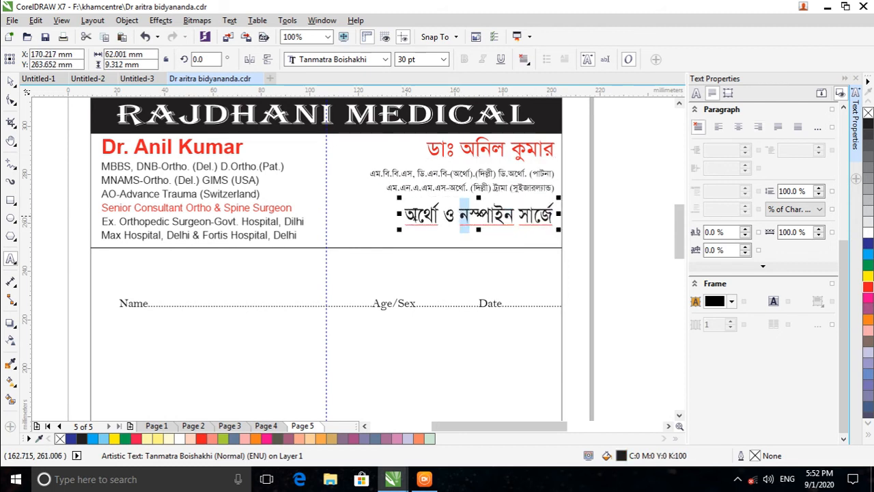
pyautogui.hotkey('ctrl', 'z')
pyautogui.click(407, 215)
pyautogui.moveTo(407, 215); pyautogui.dragTo(557, 217)
pyautogui.click(869, 288)
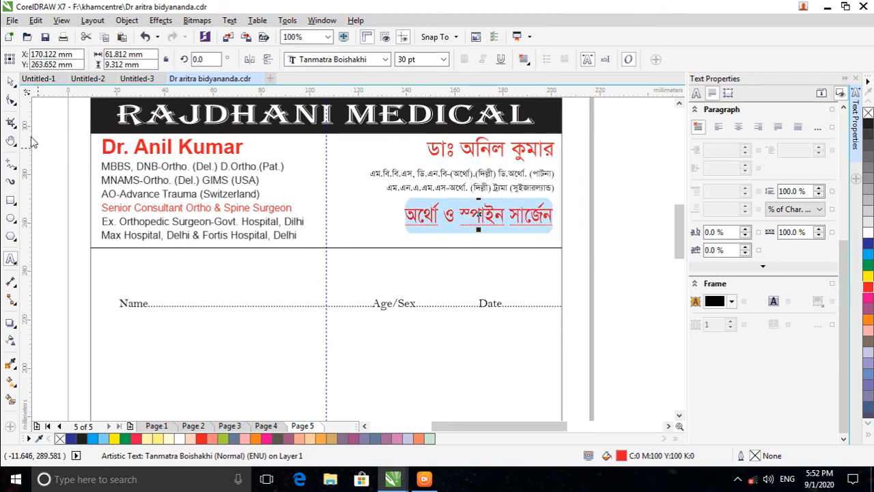
# Move the Name, Age/Sex and Date line up to just below the divider line, centred on the vertical guideline
pyautogui.click(11, 83)
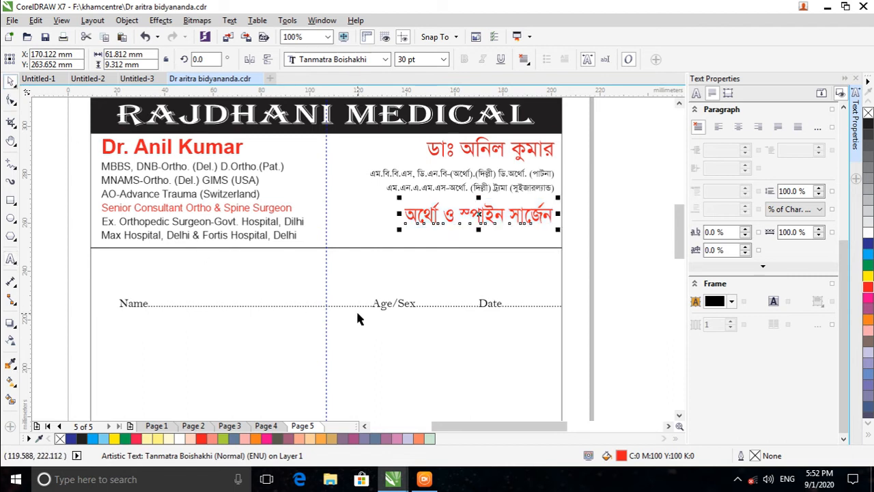
pyautogui.click(380, 309)
pyautogui.moveTo(380, 309); pyautogui.dragTo(323, 271)
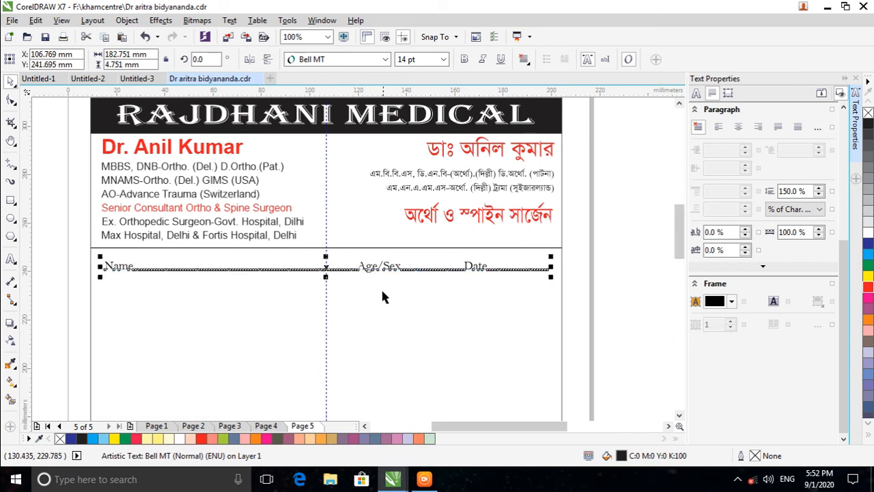
# Duplicate the horizontal divider line and place the copy just below the Name, Age/Sex and Date line
pyautogui.click(350, 248)
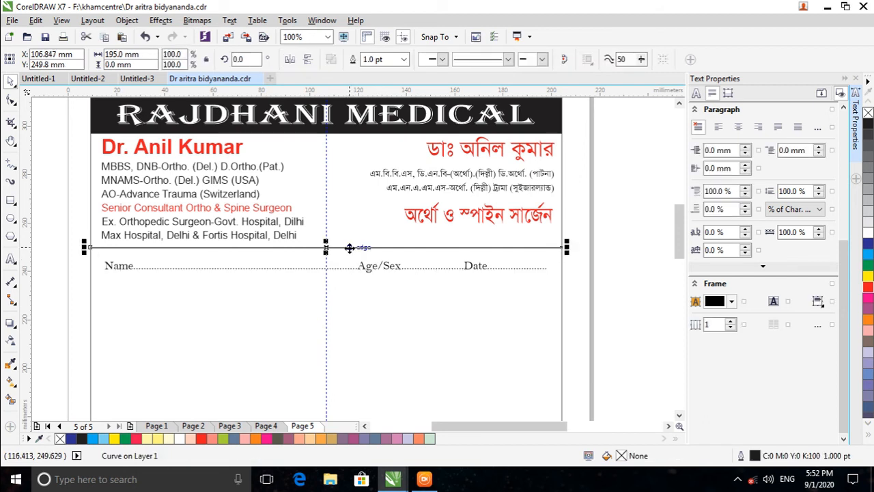
pyautogui.rightClick(350, 248)
pyautogui.click(382, 259)
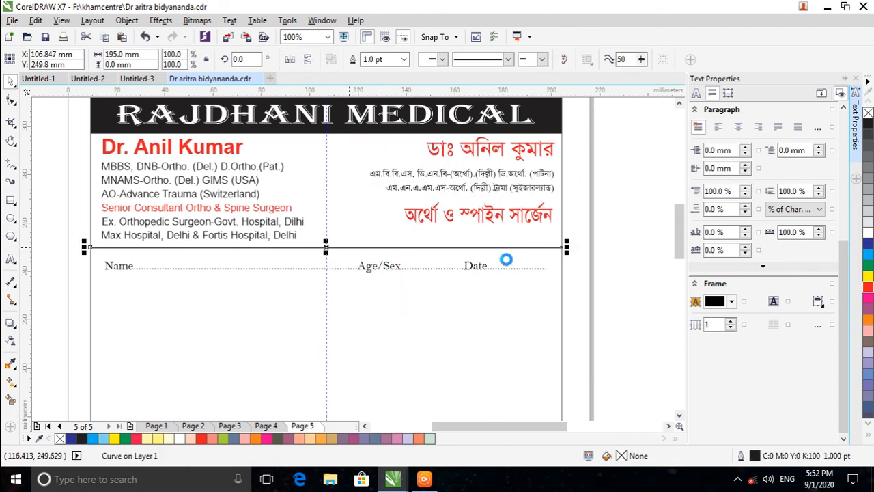
pyautogui.rightClick(620, 211)
pyautogui.click(703, 291)
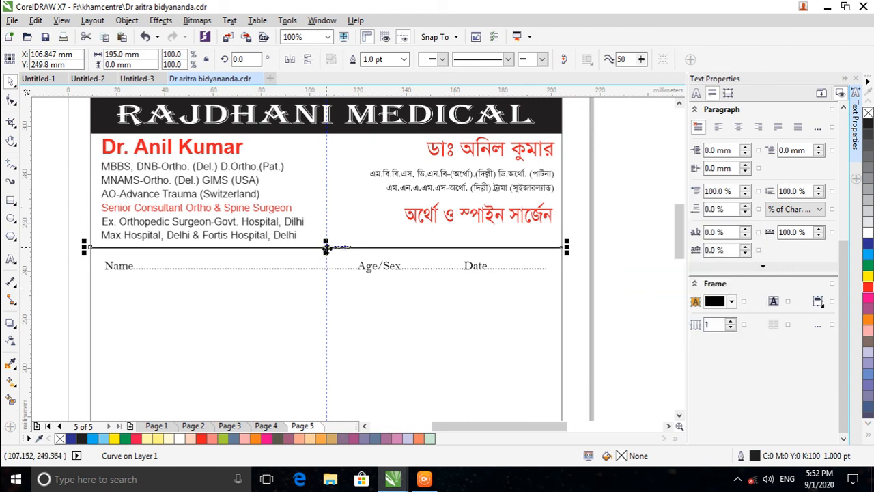
pyautogui.moveTo(326, 248); pyautogui.dragTo(326, 275)
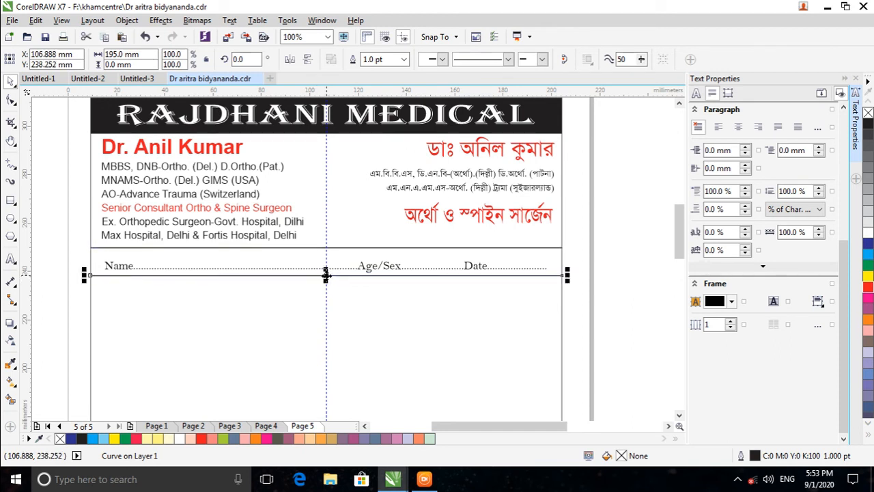
# Draw a vertical line about 196.5 mm long from the lower divider to the frame's bottom edge, forming a narrow left column
pyautogui.scroll(-3, 337, 270)
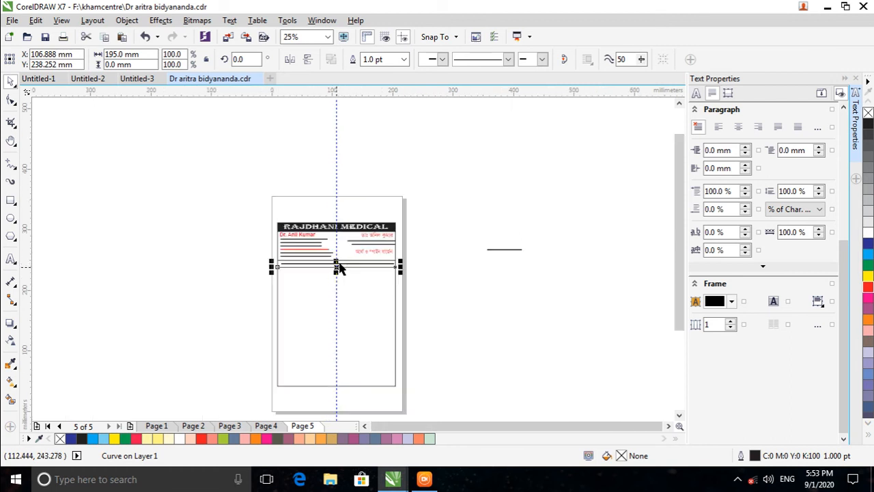
pyautogui.click(11, 142)
pyautogui.moveTo(357, 342); pyautogui.dragTo(368, 252)
pyautogui.scroll(1, 363, 268)
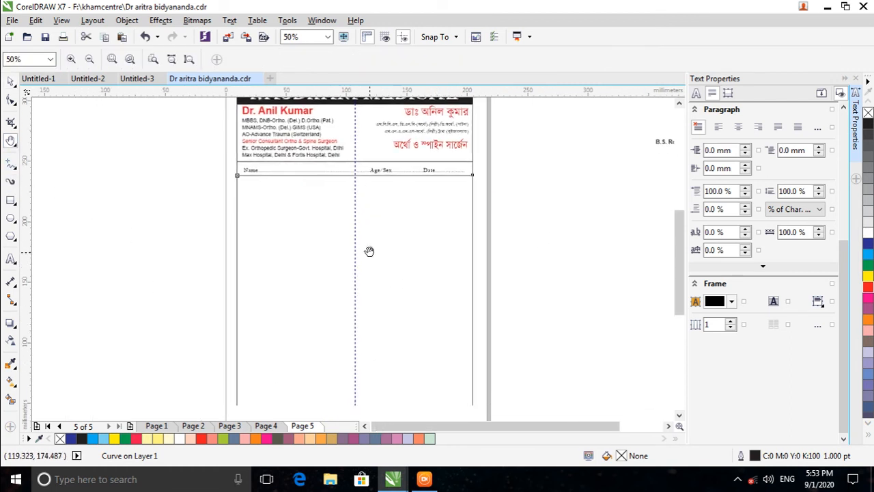
pyautogui.click(11, 81)
pyautogui.click(13, 166)
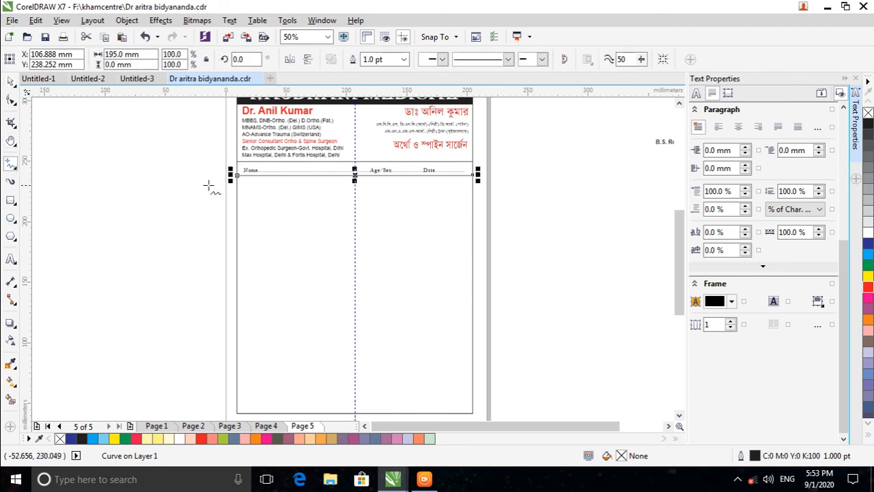
pyautogui.click(288, 175)
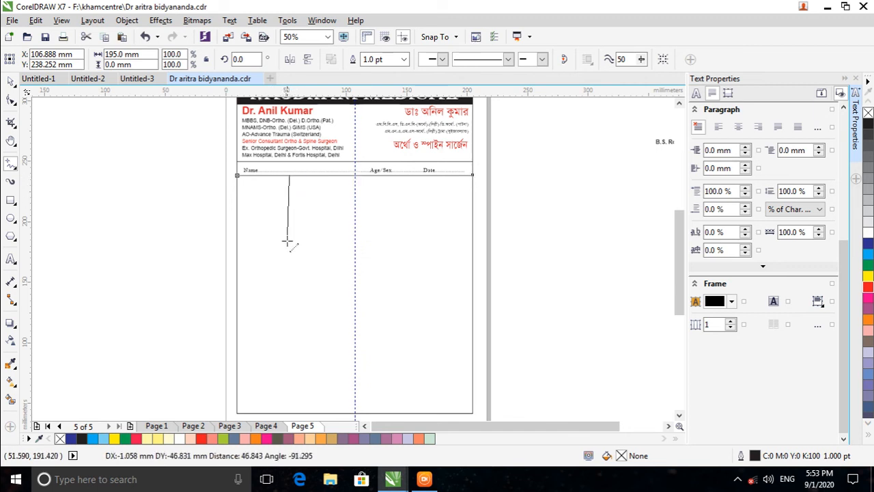
pyautogui.scroll(-2, 295, 376)
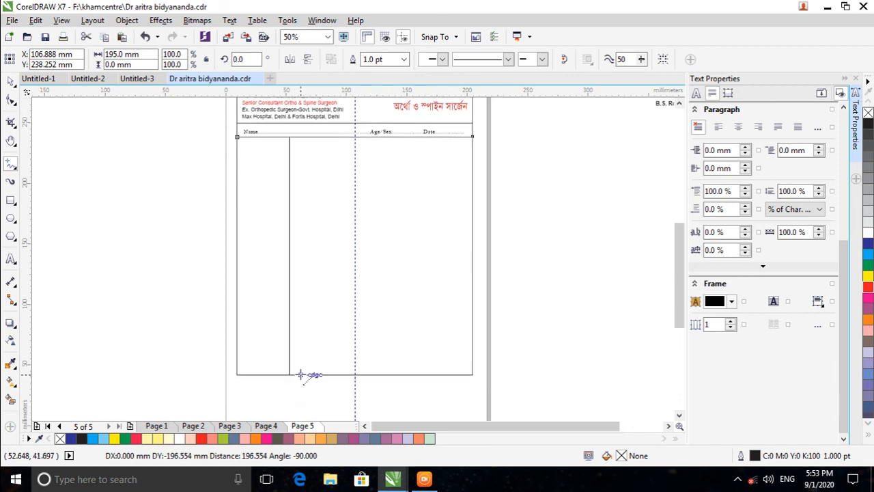
pyautogui.click(299, 375)
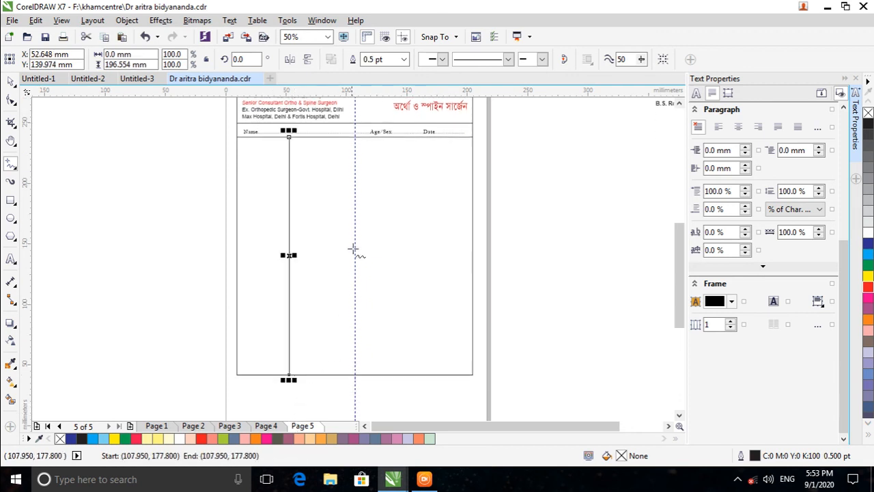
# Set the vertical column line's outline width to 1.0 pt and deselect it
pyautogui.click(404, 59)
pyautogui.click(391, 111)
pyautogui.click(11, 82)
pyautogui.click(277, 151)
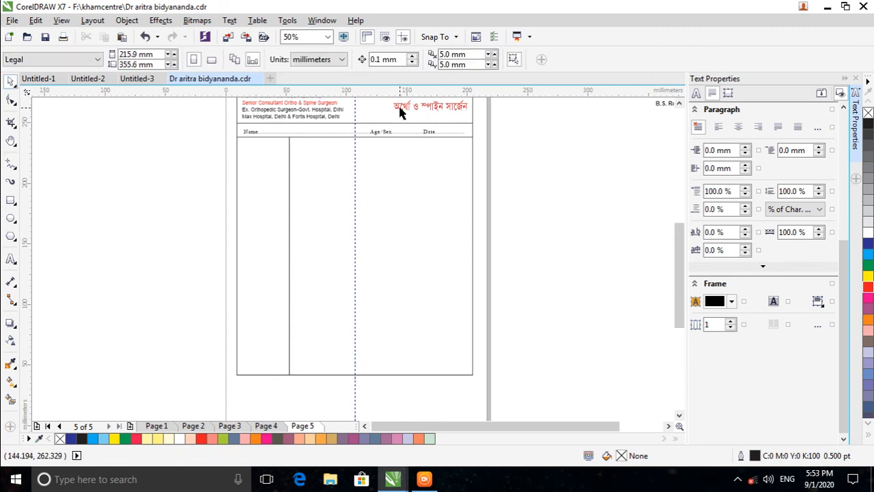
# Close the Text Properties docker to enlarge the drawing area
pyautogui.scroll(1, 399, 107)
pyautogui.scroll(1, 400, 112)
pyautogui.scroll(-1, 398, 133)
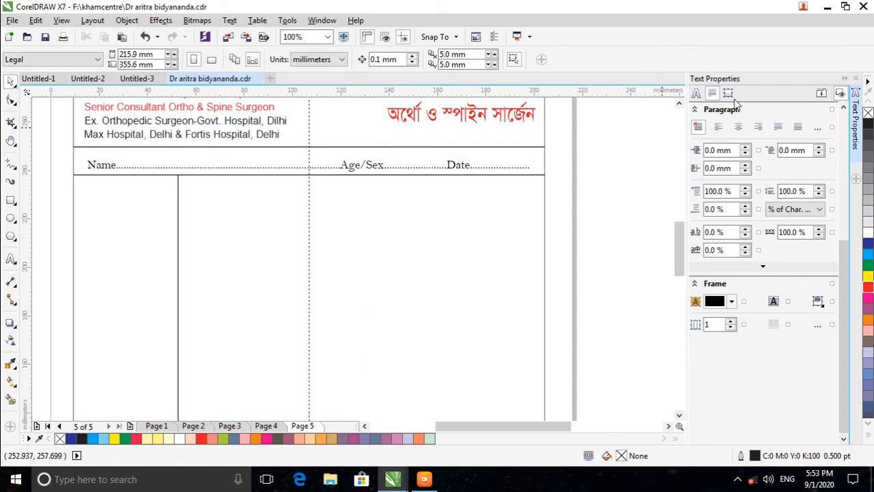
pyautogui.click(857, 79)
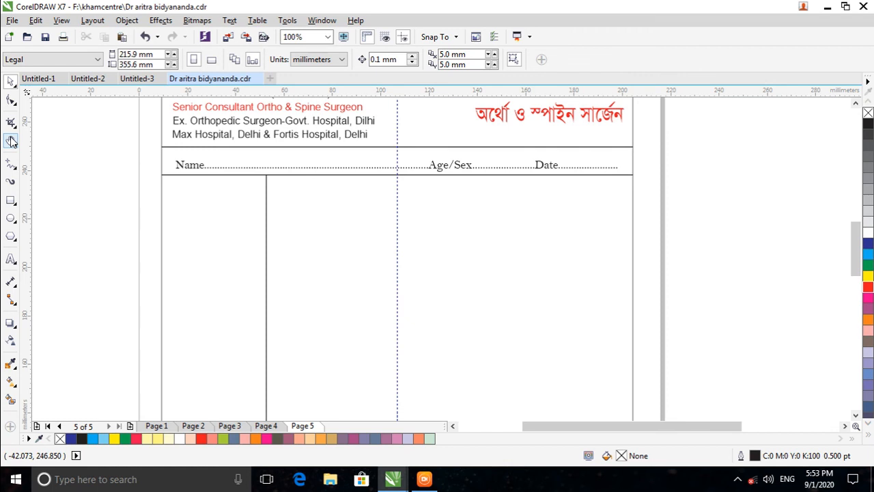
# Colour the vertical column line's outline red (C0 M100 Y100 K0)
pyautogui.click(10, 140)
pyautogui.moveTo(381, 183); pyautogui.dragTo(405, 216)
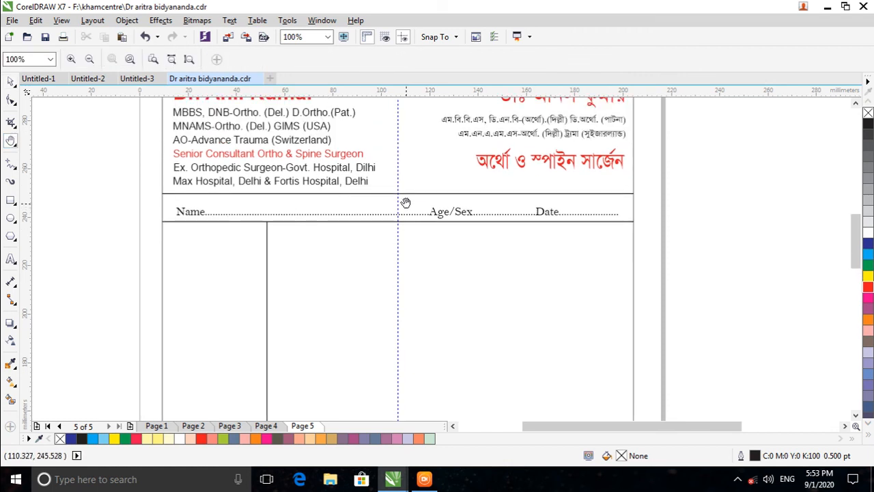
pyautogui.press('space')
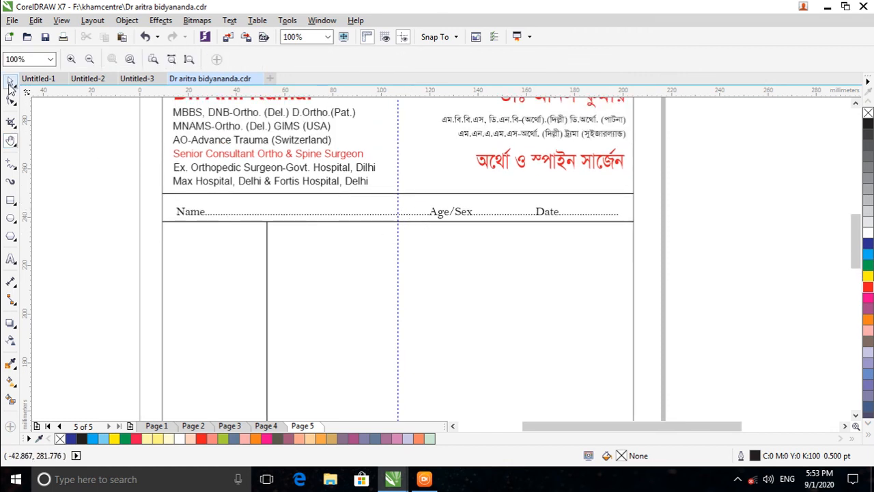
pyautogui.click(267, 285)
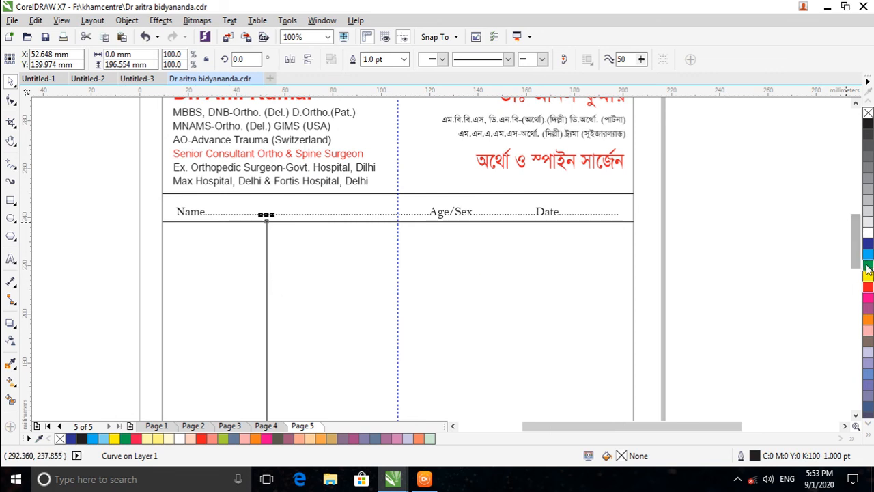
pyautogui.rightClick(868, 287)
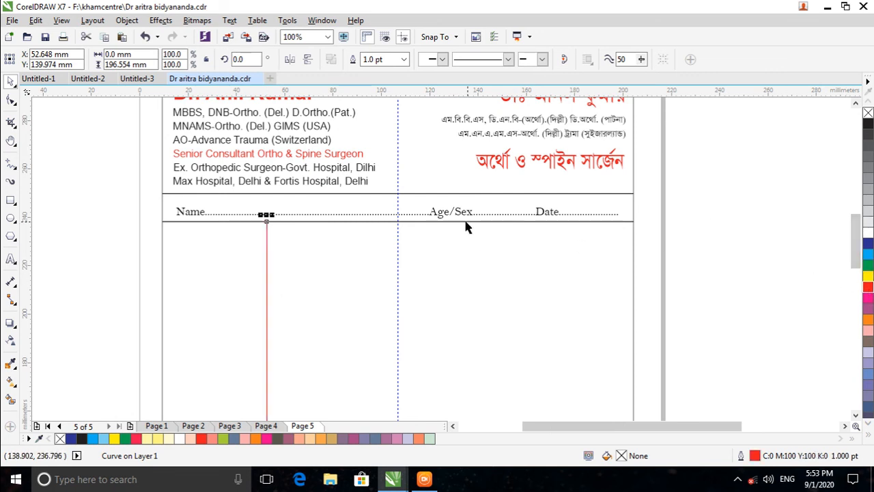
# Colour the horizontal divider below the Name, Age/Sex and Date line red and deselect it
pyautogui.click(379, 221)
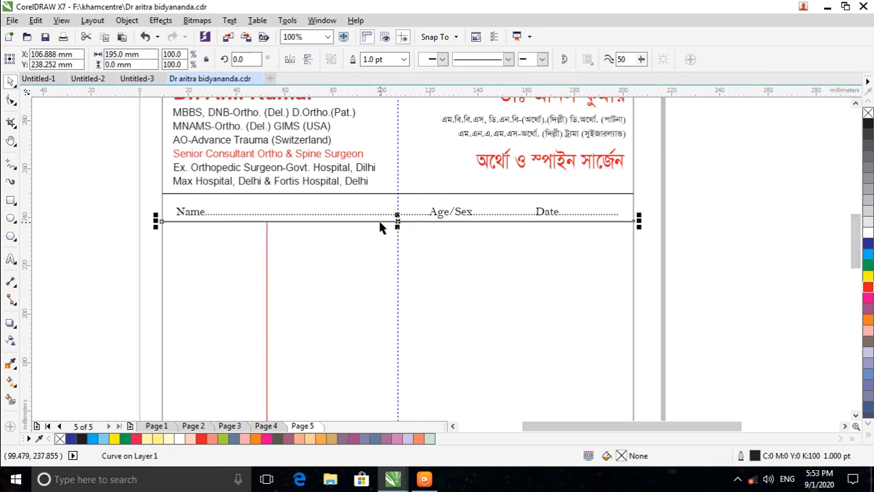
pyautogui.rightClick(868, 287)
pyautogui.click(716, 226)
pyautogui.scroll(2, 377, 218)
pyautogui.scroll(-3, 377, 219)
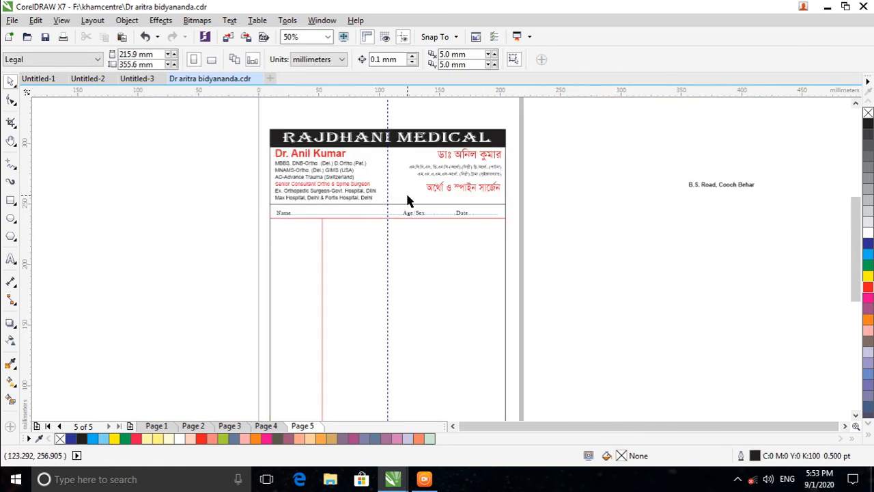
pyautogui.scroll(1, 408, 198)
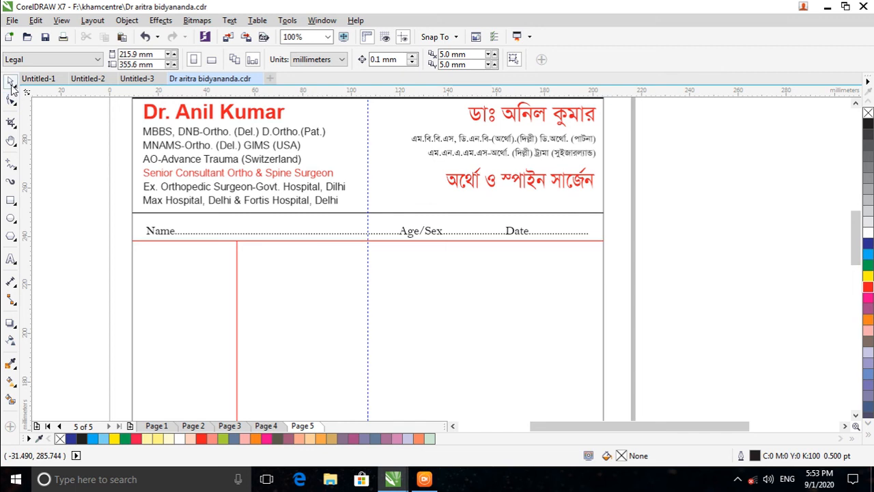
pyautogui.click(11, 140)
pyautogui.scroll(-1, 376, 188)
pyautogui.moveTo(376, 188); pyautogui.dragTo(399, 188)
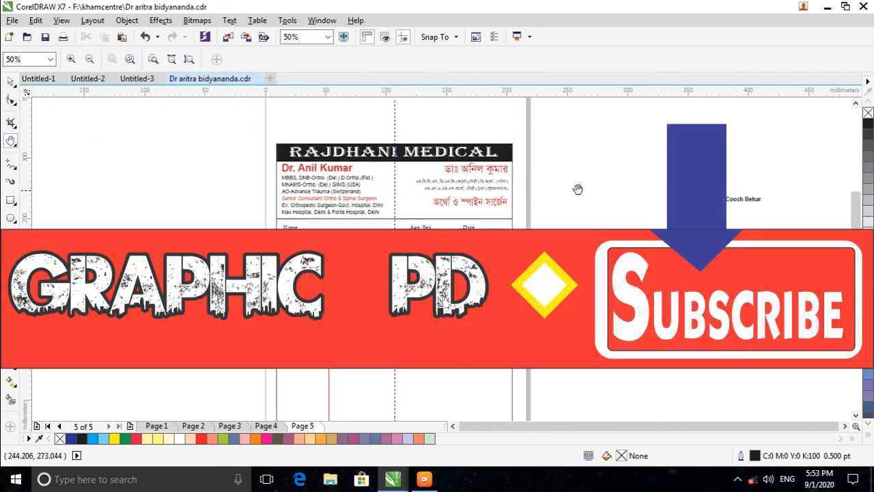